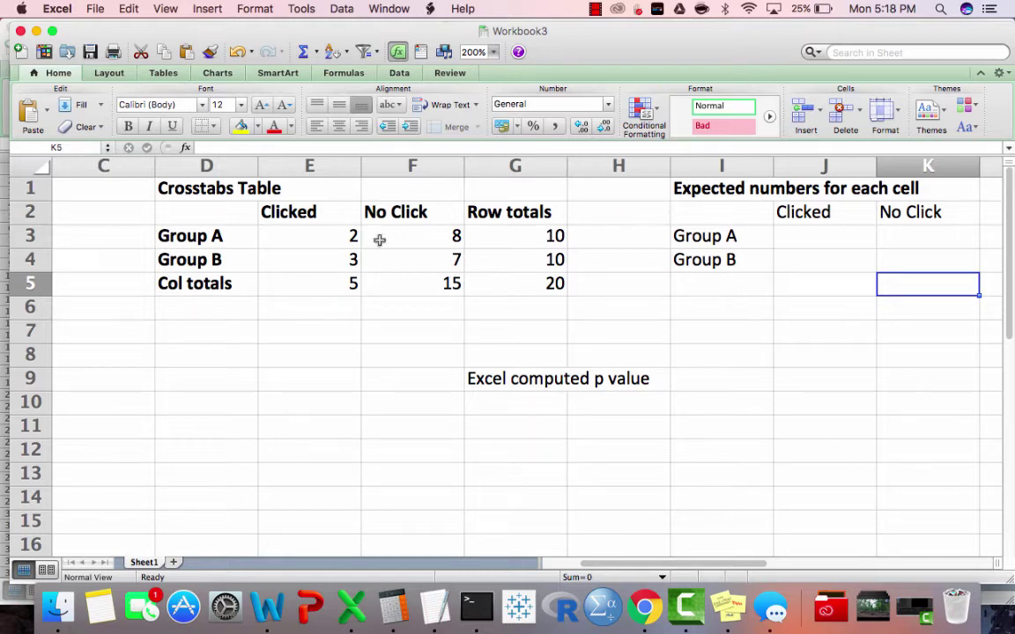
Step: Examine the crosstabs group labels and the SUM formulas behind the row totals and the grand total
{"action": "left_click", "coordinate": [304, 238]}
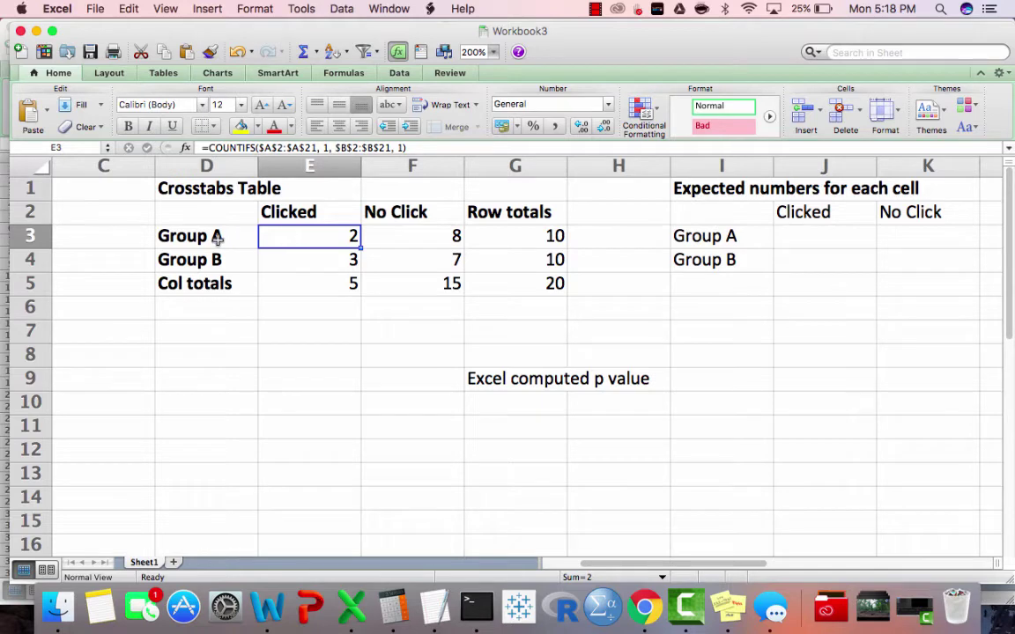
{"action": "left_click_drag", "start_coordinate": [211, 234], "coordinate": [215, 258]}
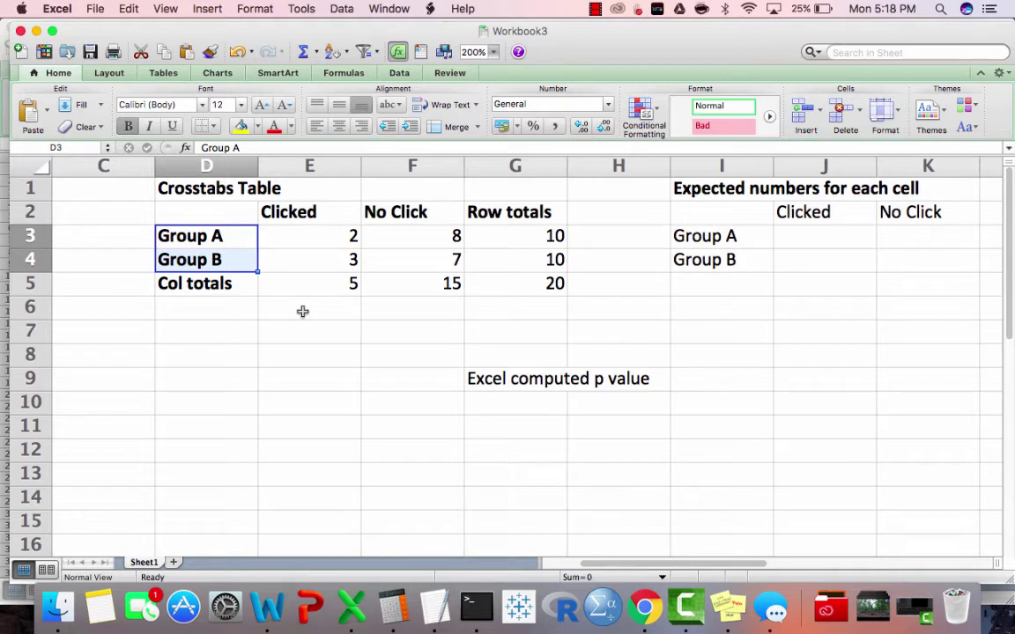
{"action": "left_click", "coordinate": [274, 232]}
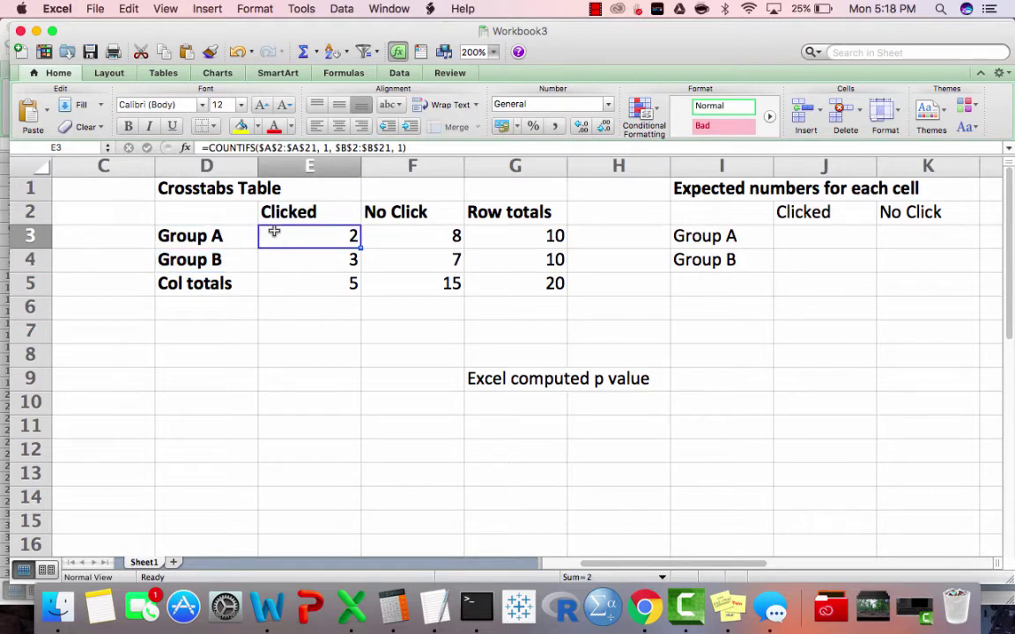
{"action": "left_click", "coordinate": [527, 238]}
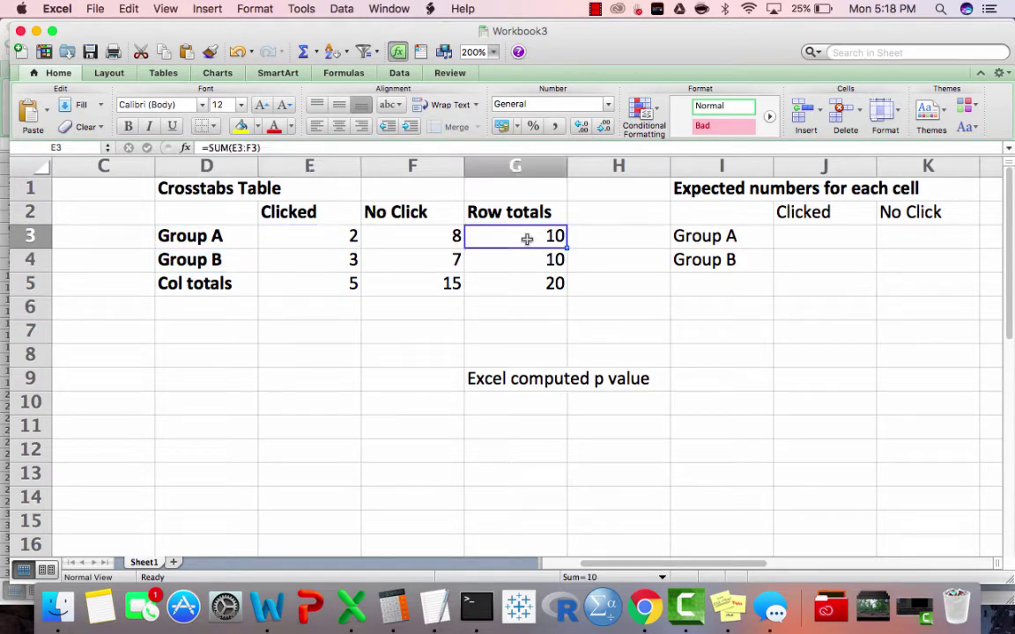
{"action": "left_click_drag", "start_coordinate": [527, 239], "coordinate": [524, 256]}
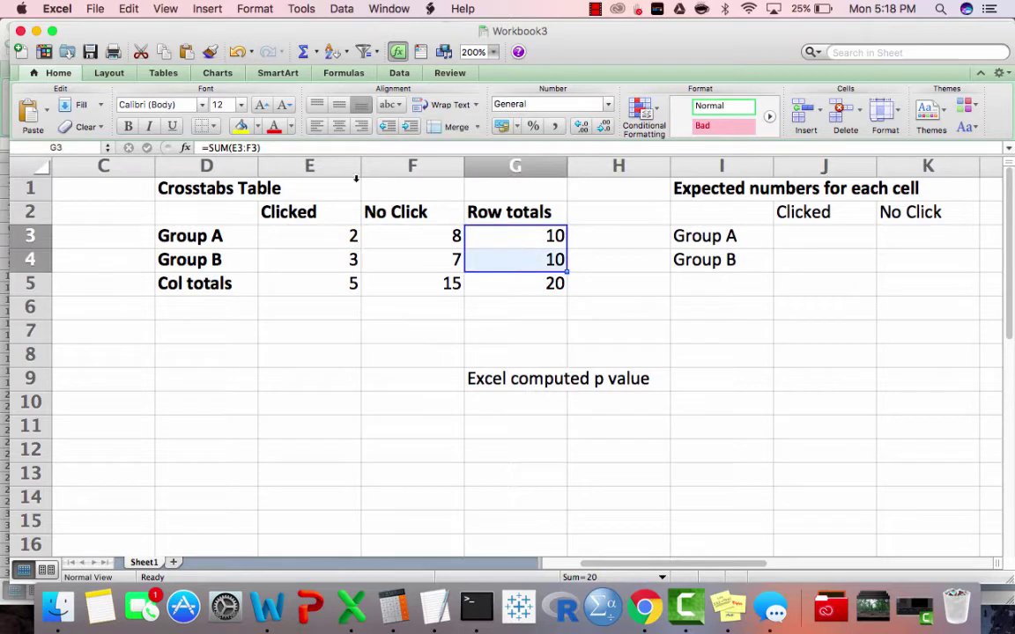
{"action": "left_click", "coordinate": [481, 230]}
{"action": "left_click", "coordinate": [282, 147]}
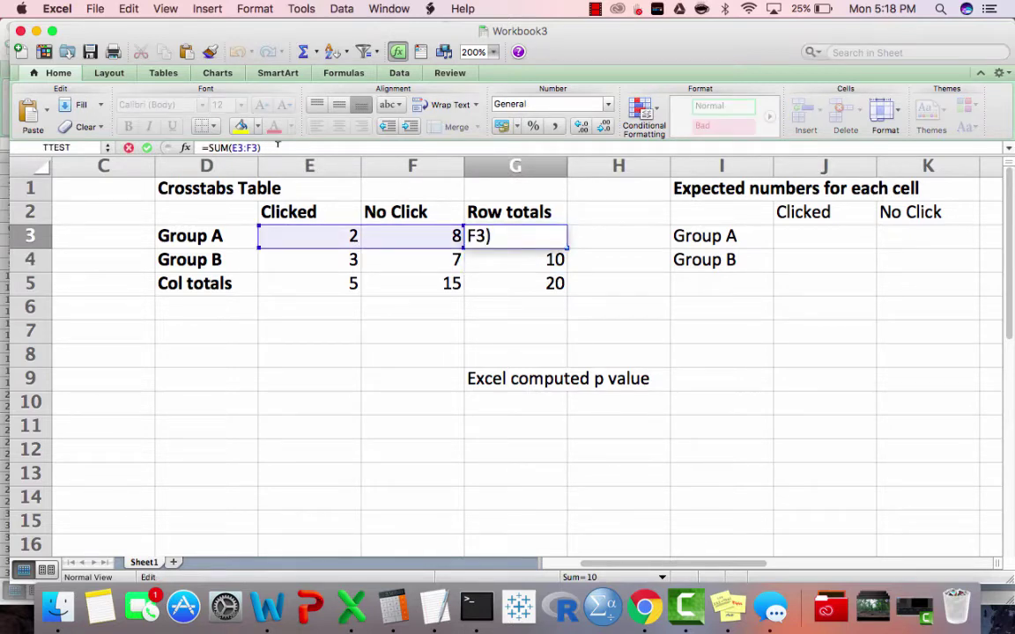
{"action": "key", "text": "Return"}
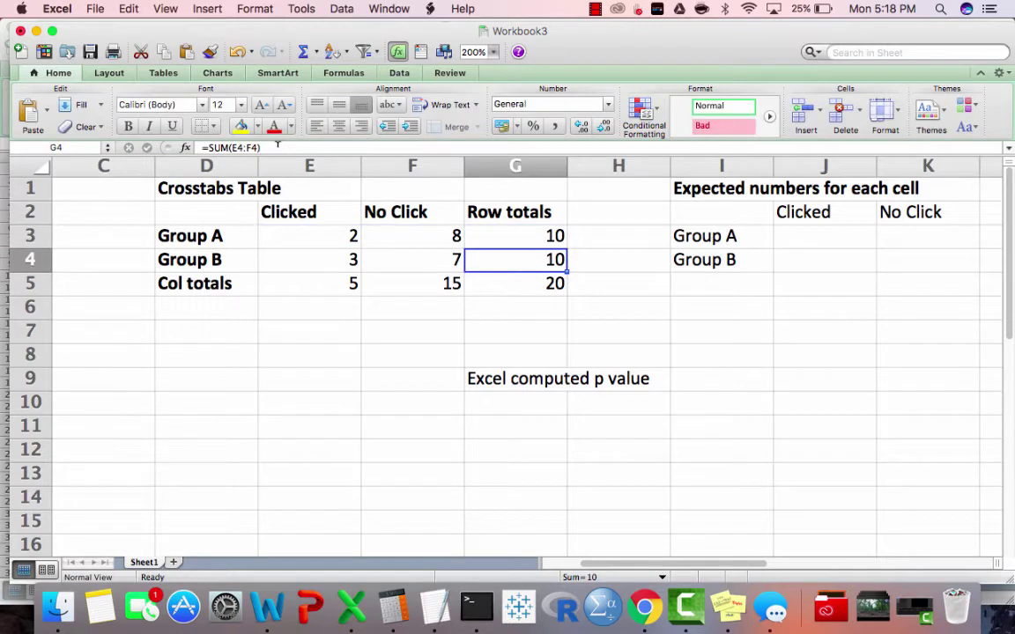
{"action": "left_click", "coordinate": [276, 146]}
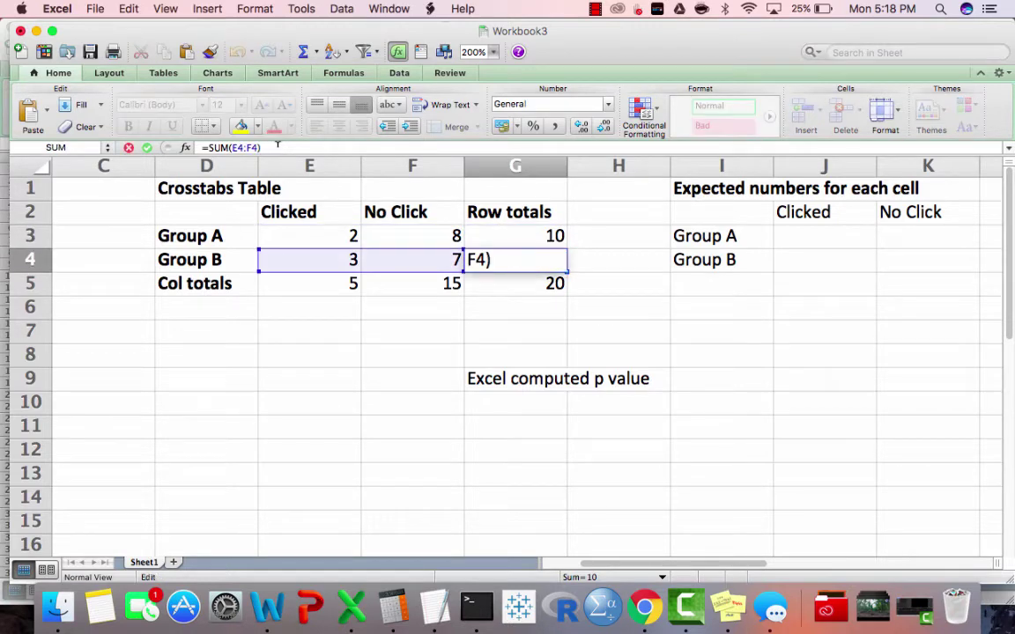
{"action": "key", "text": "Return"}
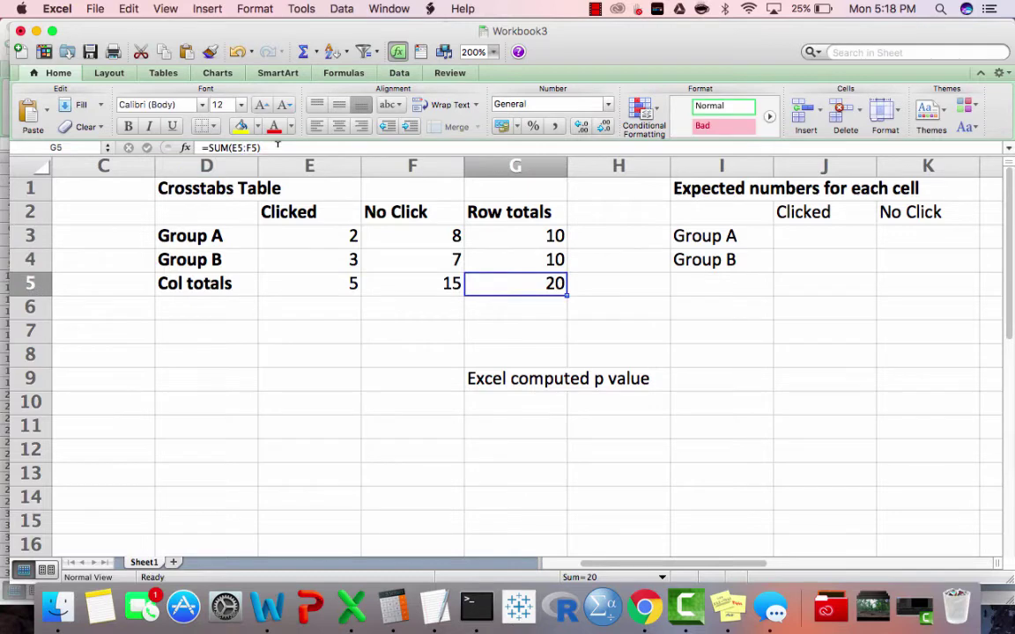
{"action": "key", "text": "Up"}
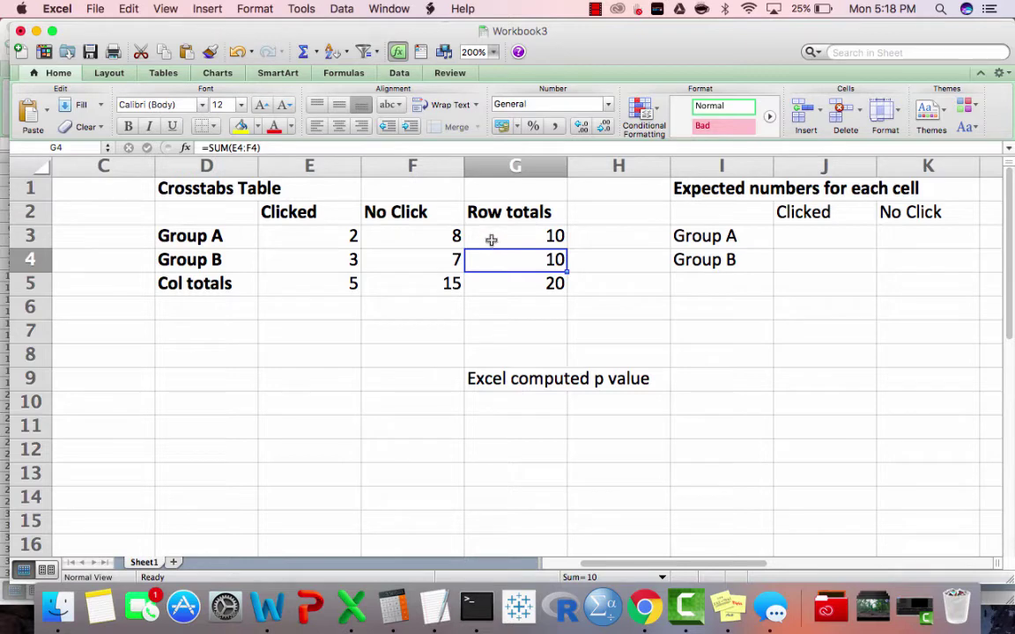
{"action": "left_click", "coordinate": [523, 284]}
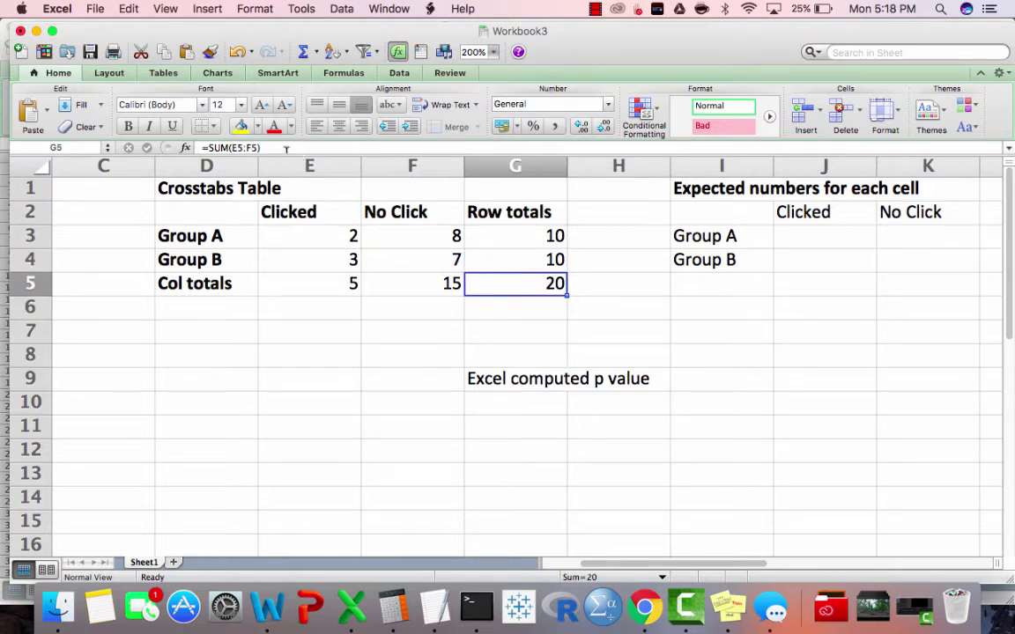
{"action": "left_click", "coordinate": [286, 150]}
{"action": "key", "text": "Return"}
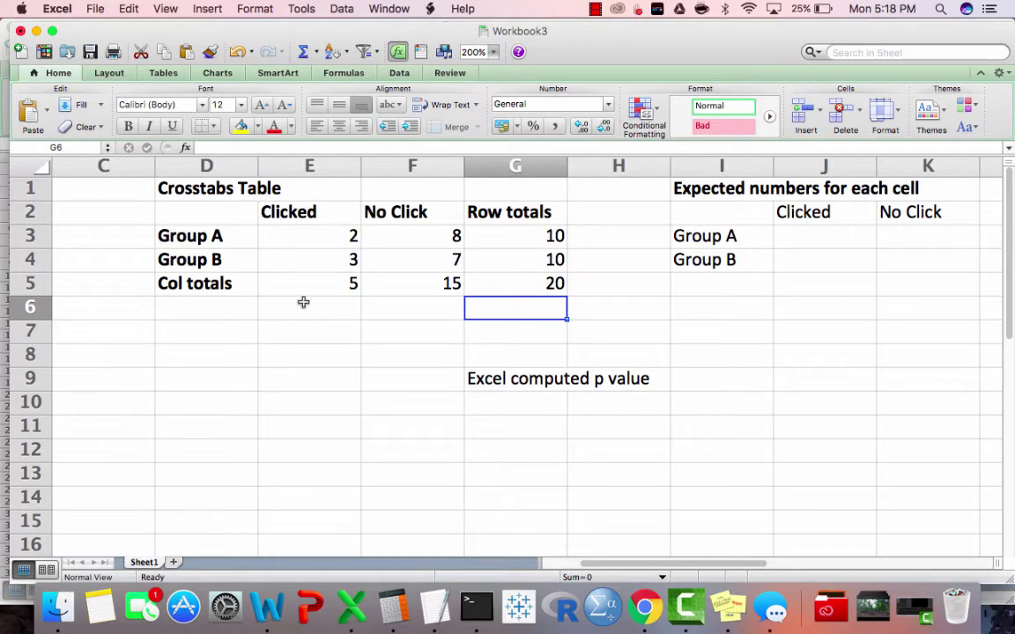
Step: Review the totals and the COUNTIFS counts for Clicked and No Click in the Group A and Group B rows
{"action": "left_click", "coordinate": [343, 284]}
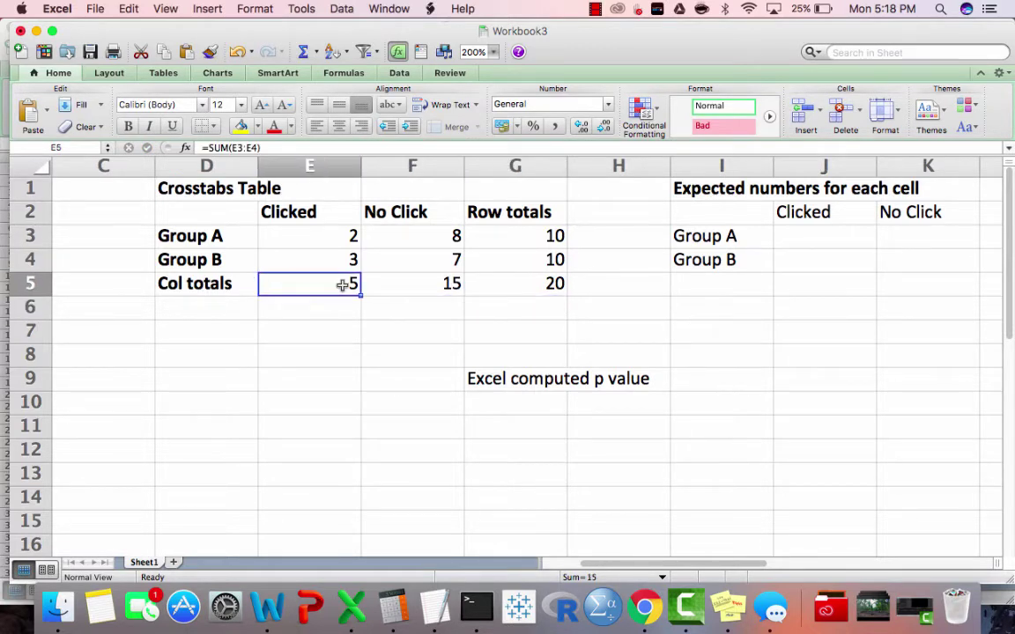
{"action": "key", "text": "Right"}
{"action": "key", "text": "Right"}
{"action": "key", "text": "Up"}
{"action": "key", "text": "Up"}
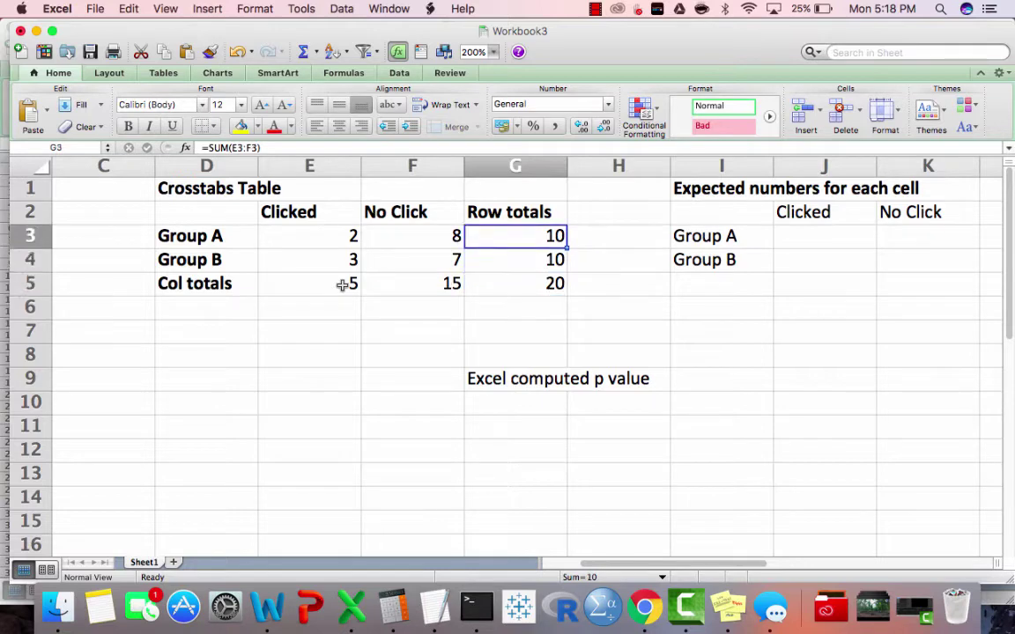
{"action": "key", "text": "Down"}
{"action": "key", "text": "Up"}
{"action": "key", "text": "Left"}
{"action": "key", "text": "Left"}
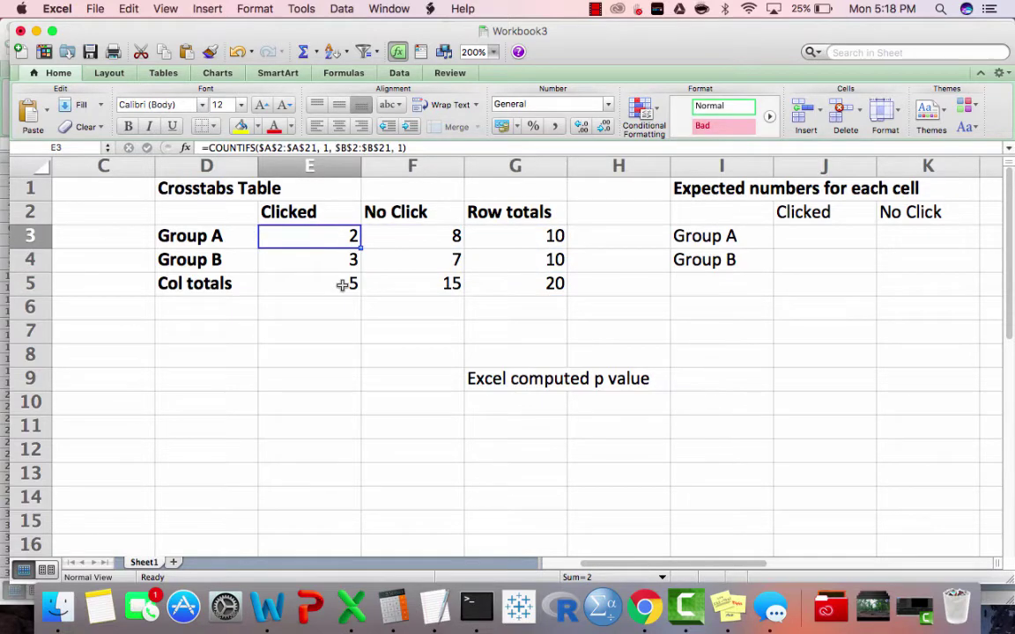
{"action": "key", "text": "Right"}
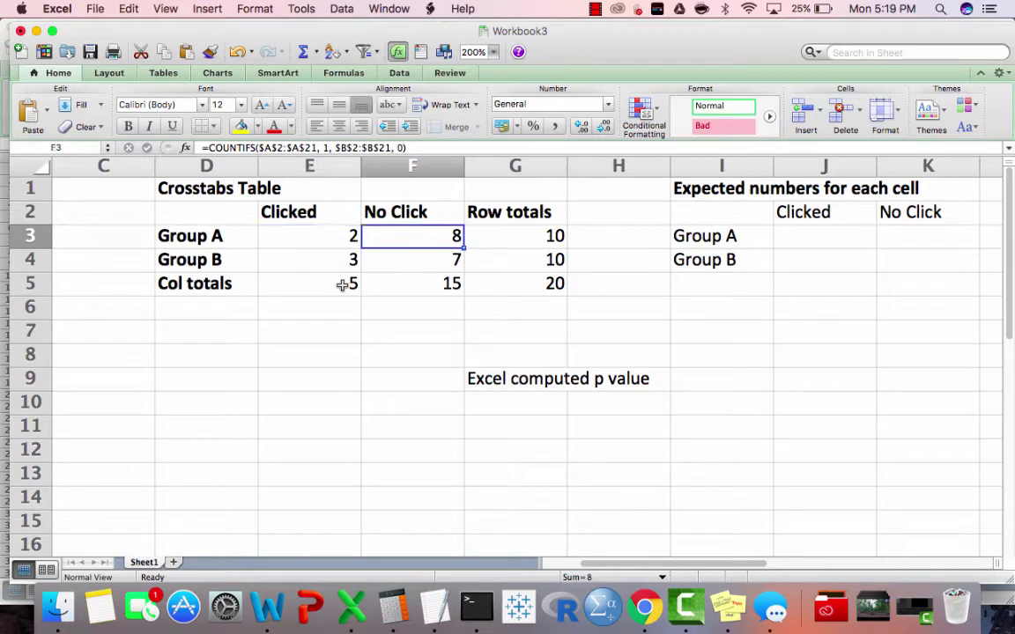
{"action": "key", "text": "Left"}
{"action": "key", "text": "Down"}
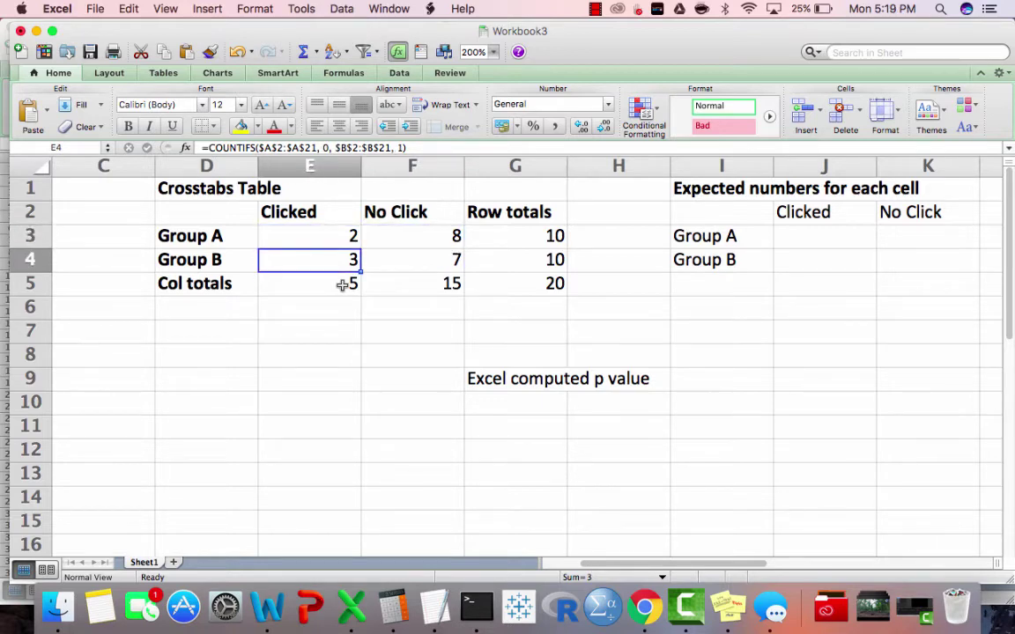
{"action": "key", "text": "Right"}
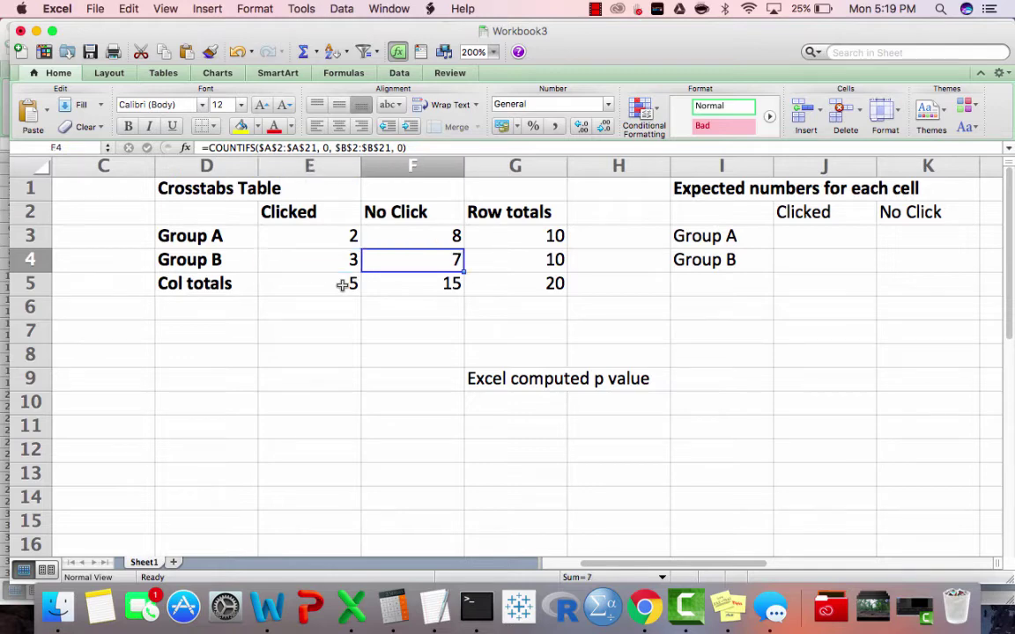
Step: Examine the SUM formulas behind the Clicked and No Click column totals
{"action": "key", "text": "Left"}
{"action": "key", "text": "Down"}
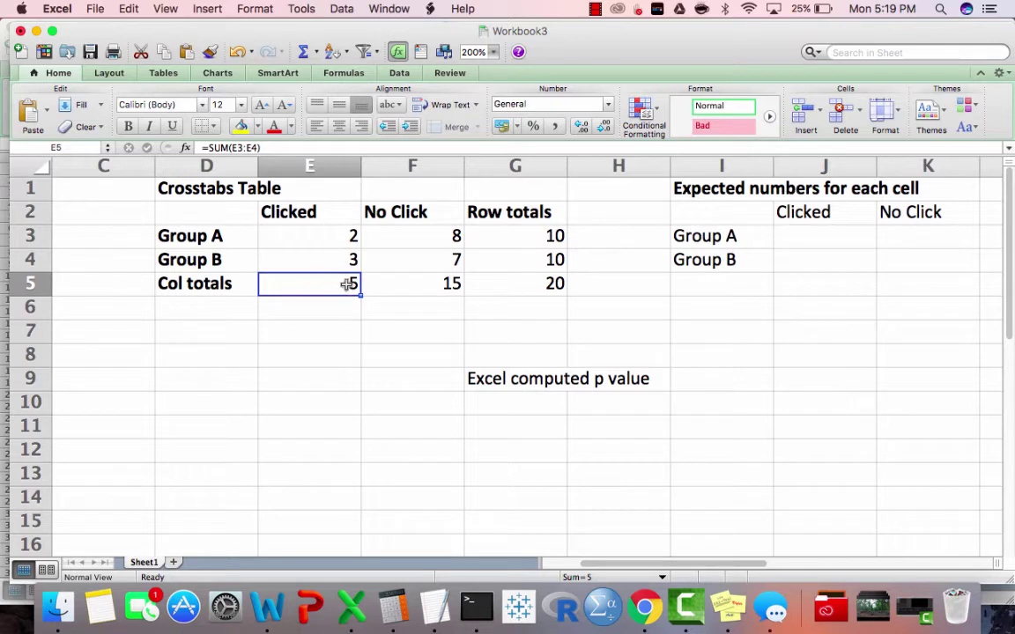
{"action": "key", "text": "F2"}
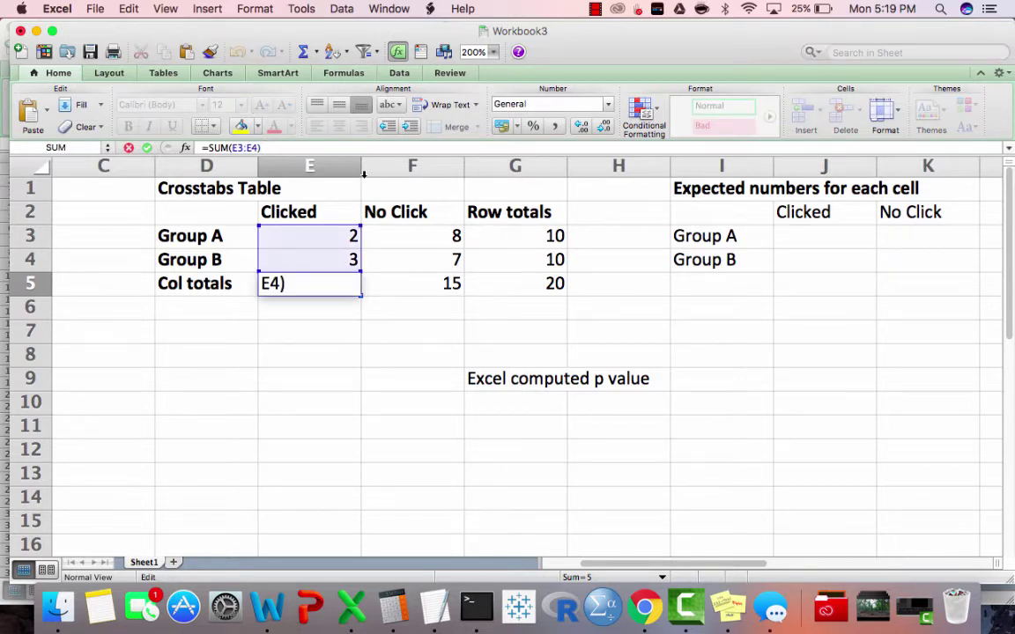
{"action": "key", "text": "Return"}
{"action": "key", "text": "Up"}
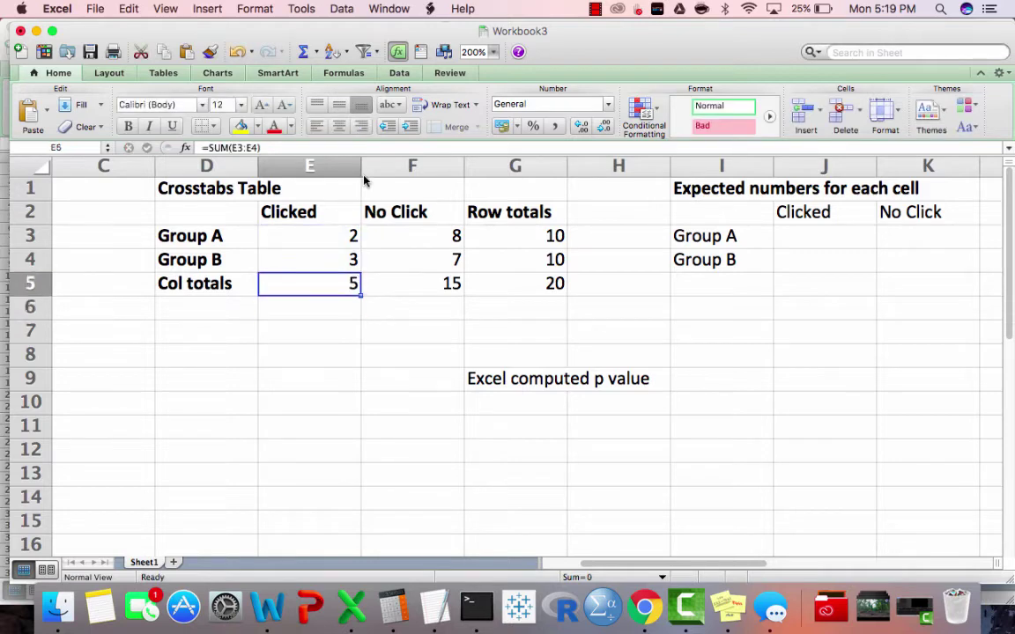
{"action": "key", "text": "Right"}
{"action": "left_click", "coordinate": [304, 148]}
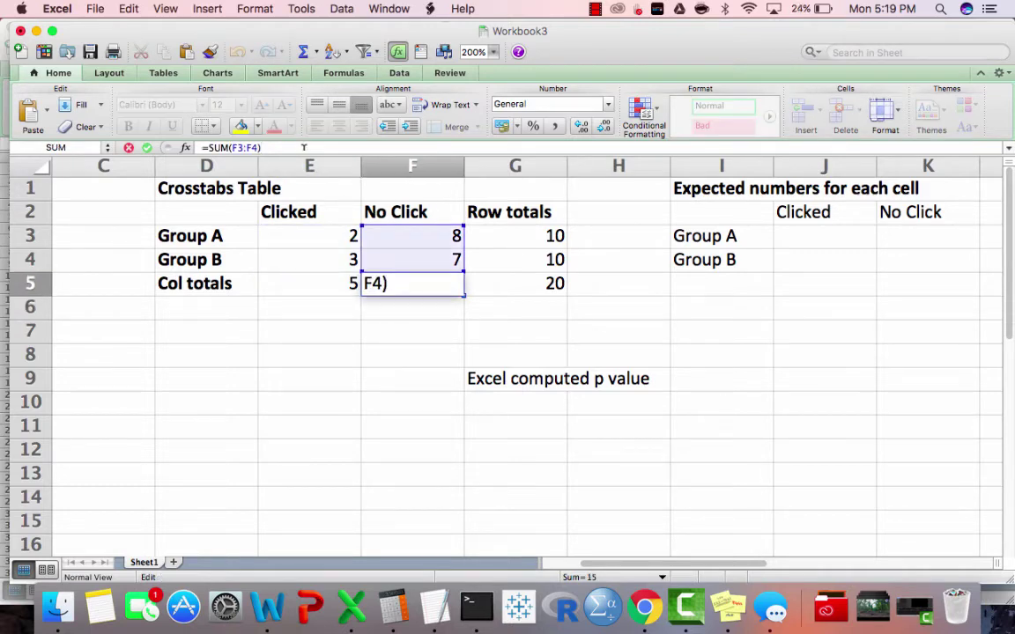
{"action": "key", "text": "Return"}
{"action": "key", "text": "Up"}
{"action": "key", "text": "Up"}
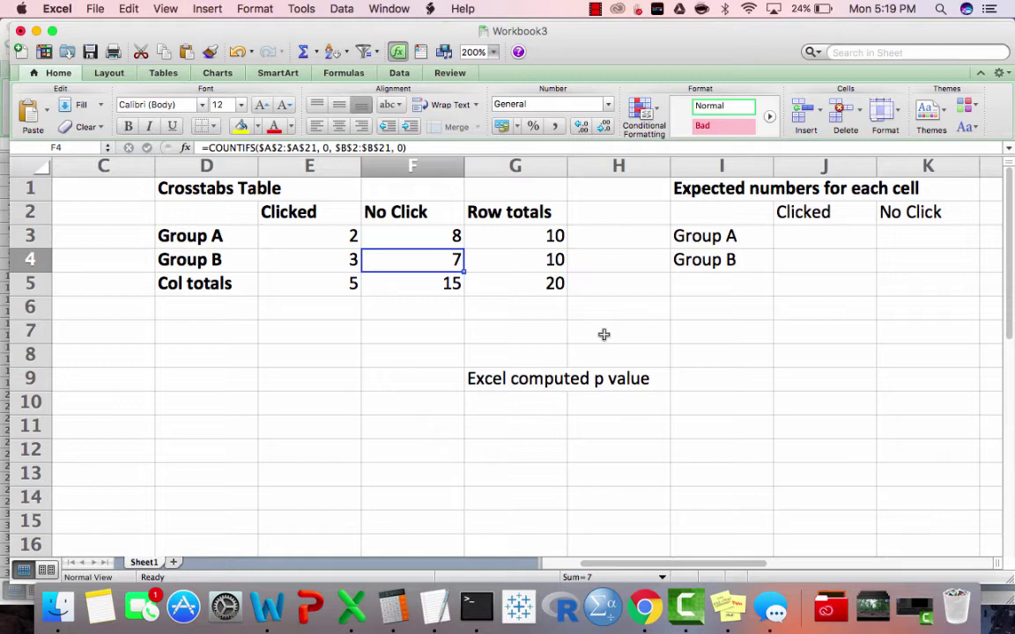
Step: Build the expected-value formula =G3*E5/G5 in the Group A Clicked cell (J3) of the expected numbers table
{"action": "left_click", "coordinate": [834, 239]}
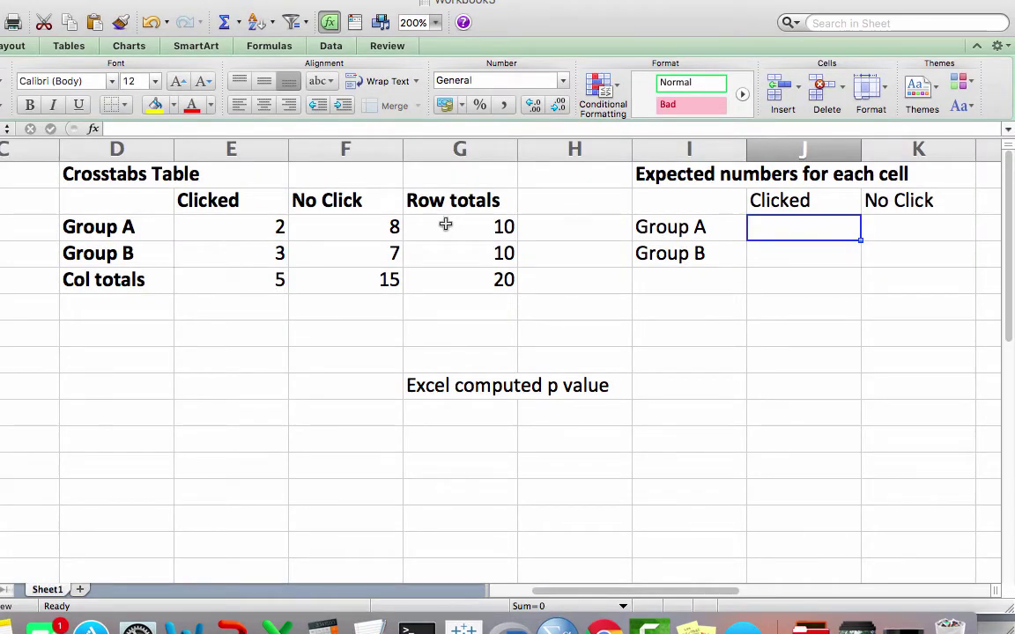
{"action": "left_click", "coordinate": [446, 225]}
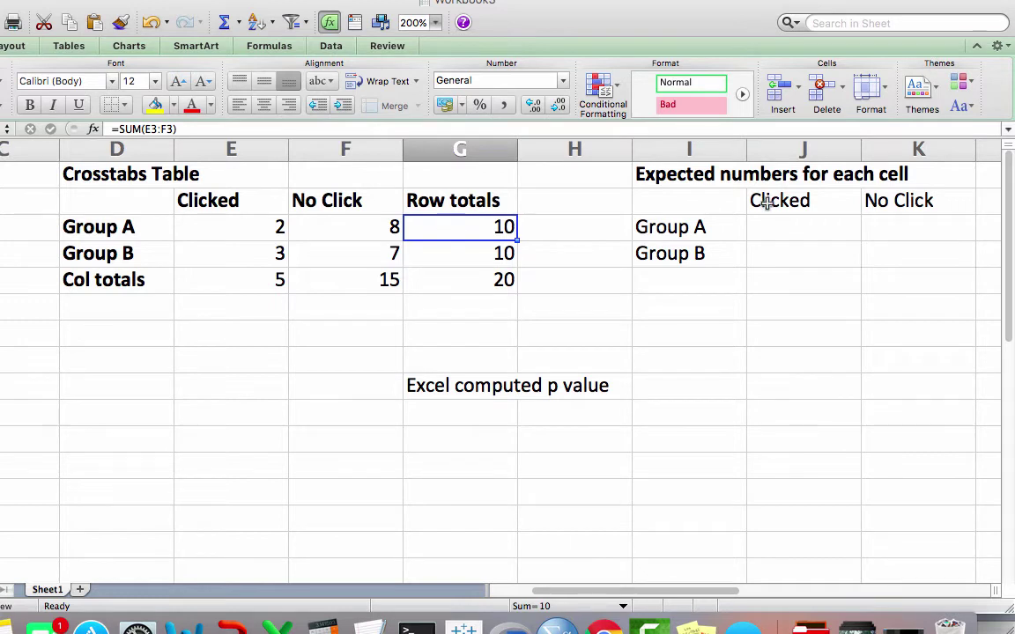
{"action": "left_click", "coordinate": [772, 227]}
{"action": "left_click", "coordinate": [250, 125]}
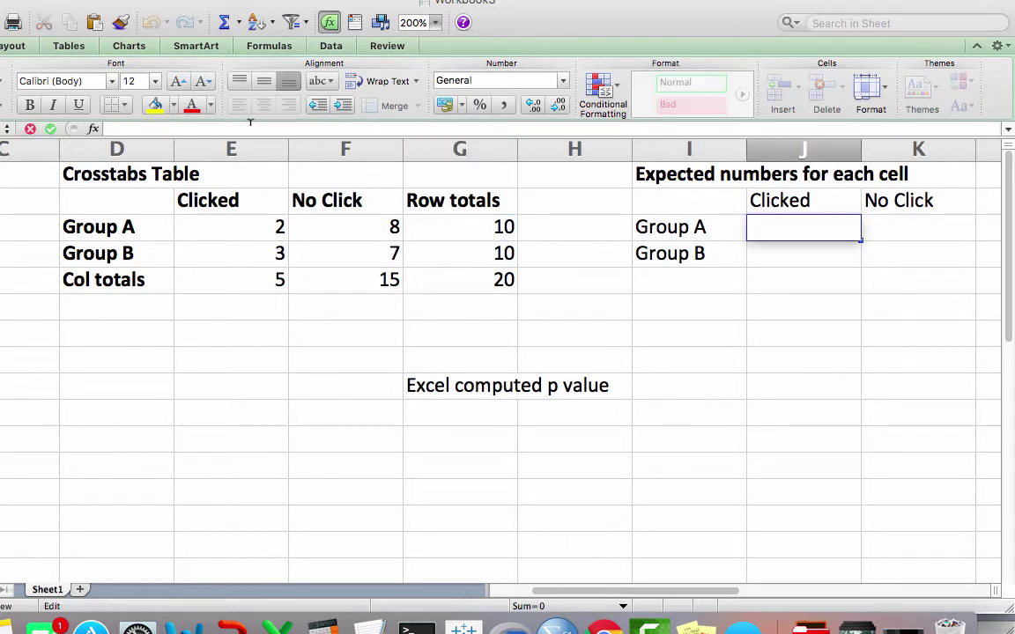
{"action": "type", "text": "="}
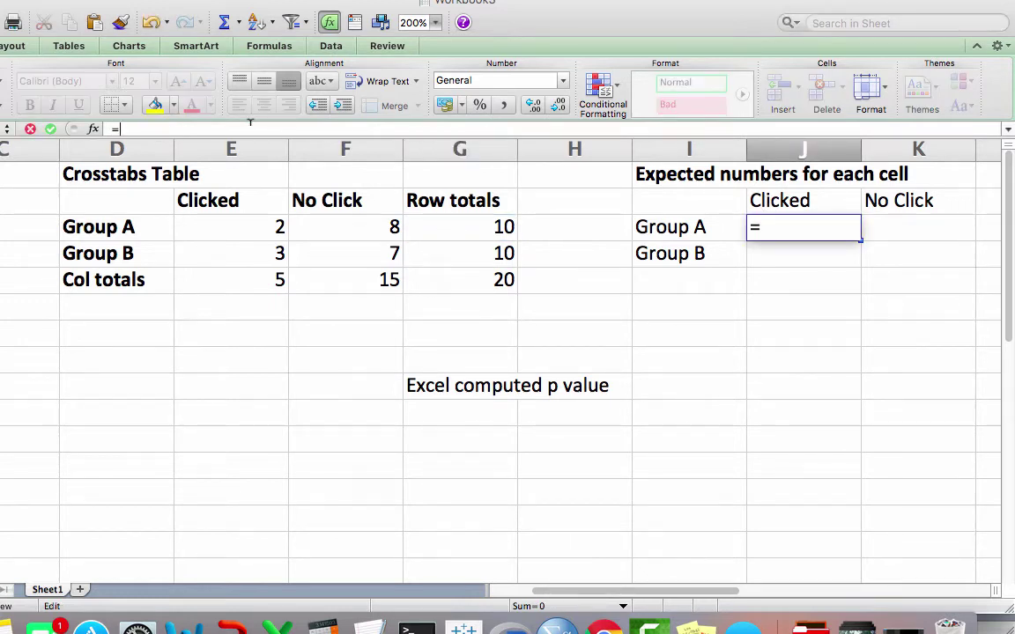
{"action": "left_click", "coordinate": [449, 227]}
{"action": "type", "text": "*"}
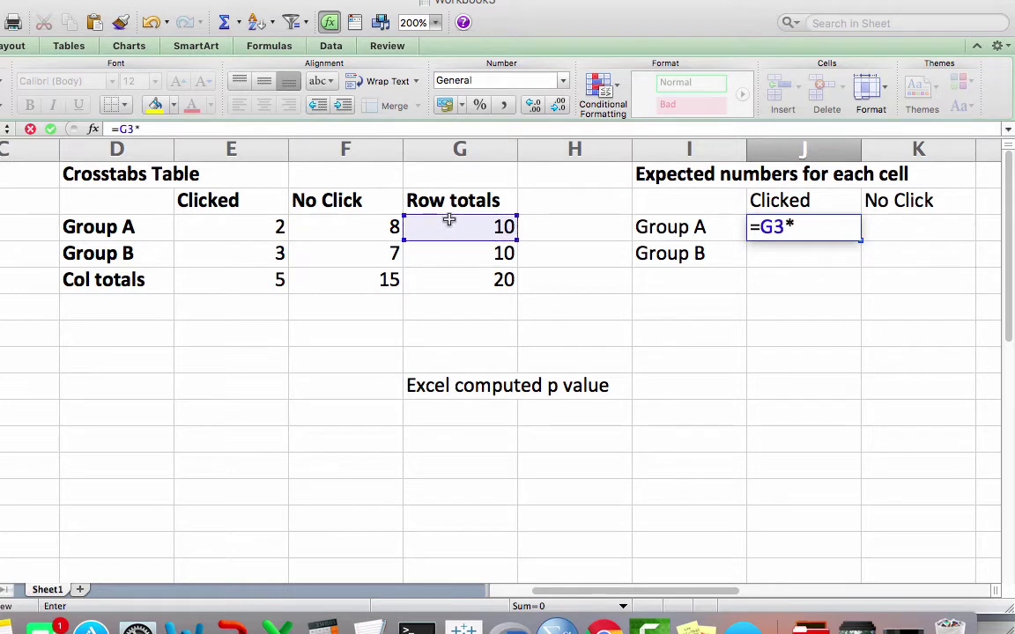
{"action": "left_click", "coordinate": [232, 281]}
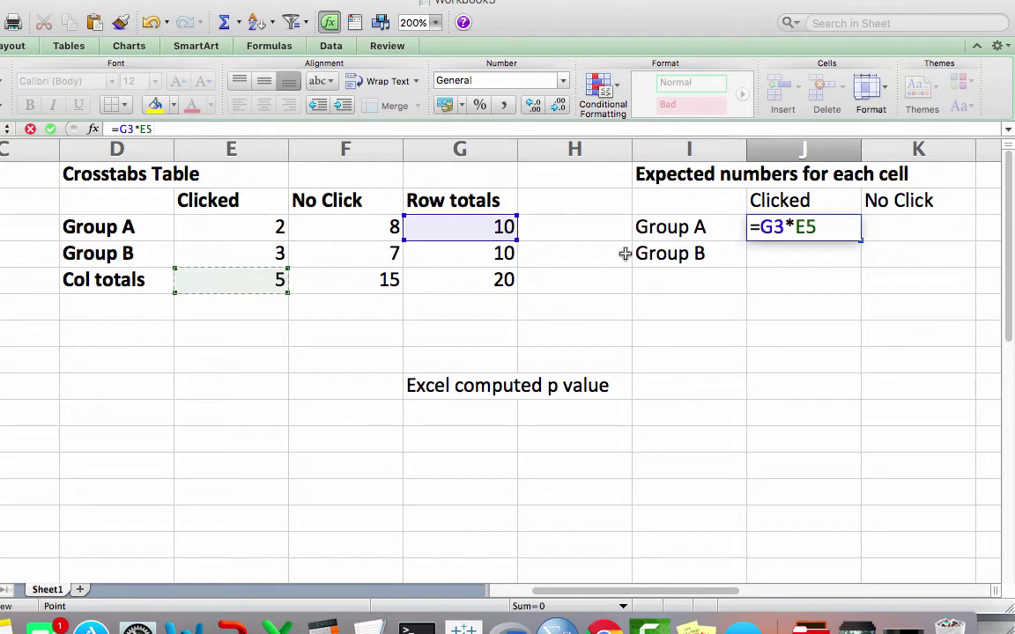
{"action": "type", "text": "/"}
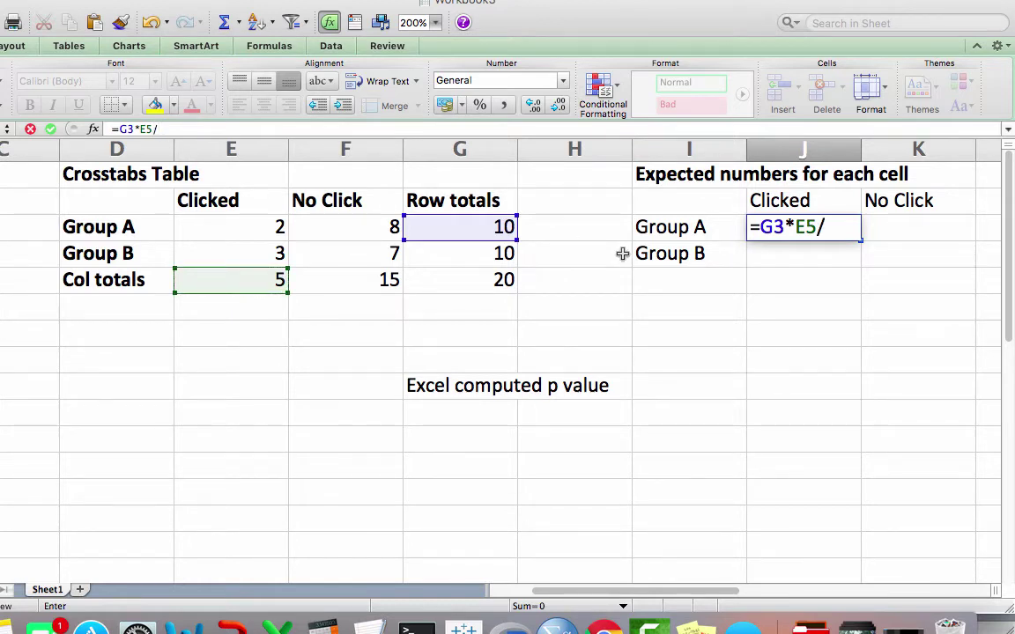
{"action": "left_click", "coordinate": [453, 280]}
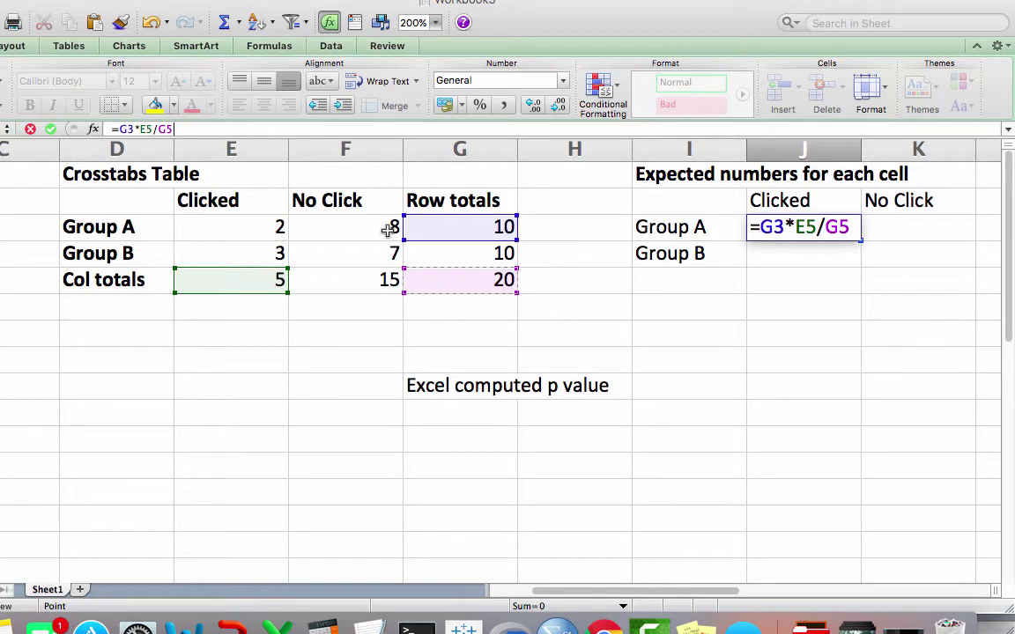
Step: Add dollar signs to the references in the J3 formula and try to enter it as =$G$3*E5$/$G$5
{"action": "left_click", "coordinate": [116, 128]}
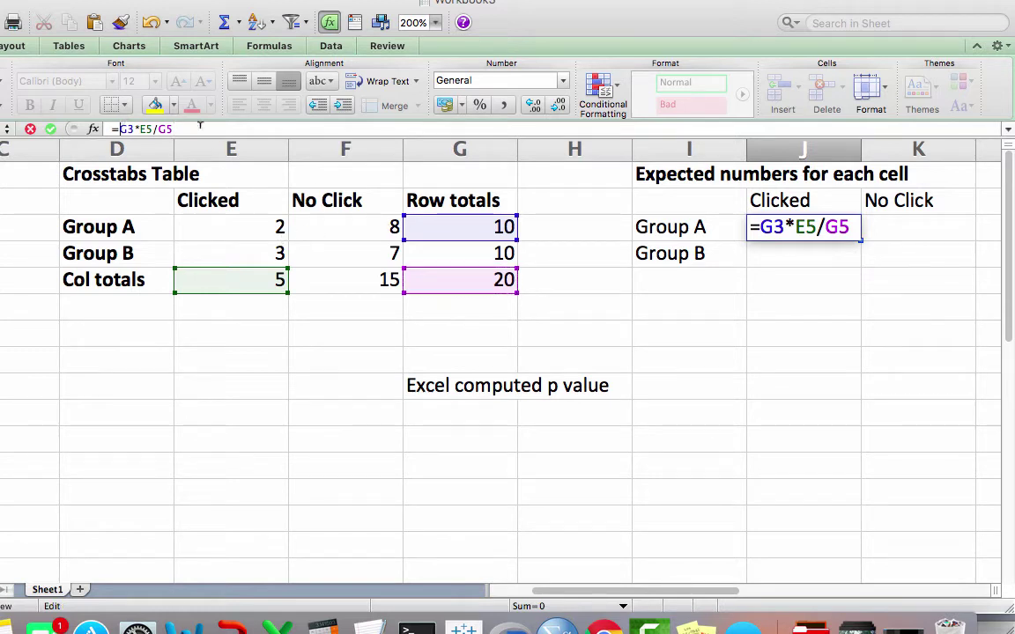
{"action": "type", "text": "$"}
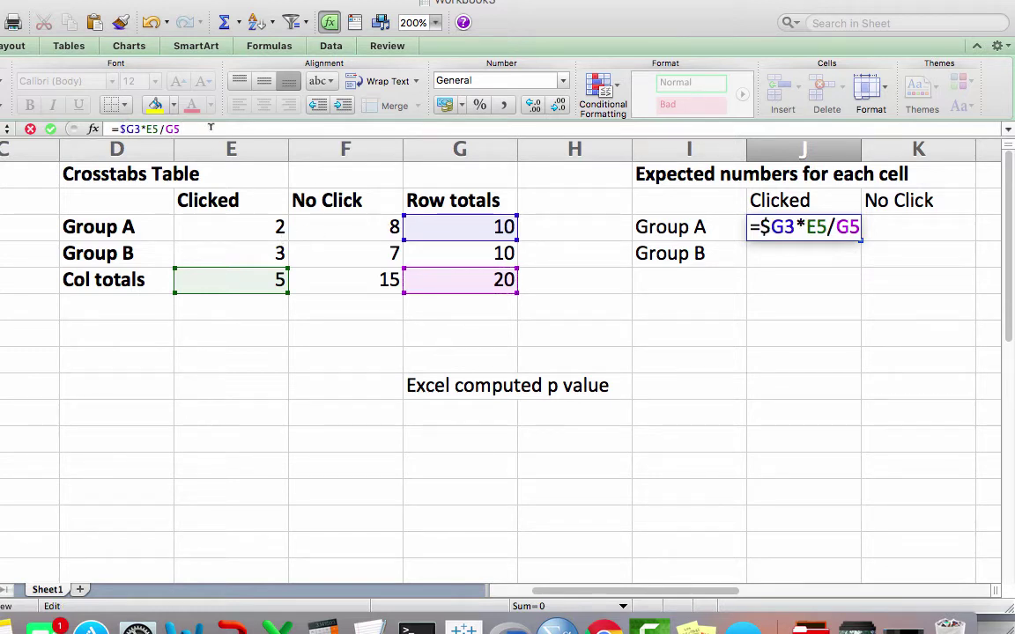
{"action": "left_click", "coordinate": [128, 129]}
{"action": "type", "text": "$"}
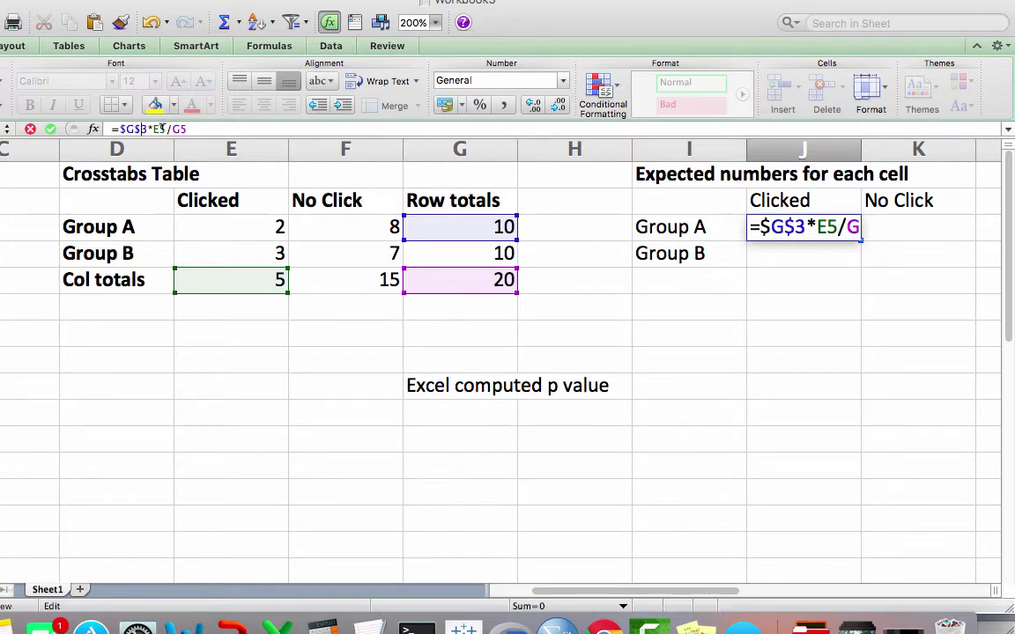
{"action": "left_click", "coordinate": [161, 128]}
{"action": "type", "text": "$G"}
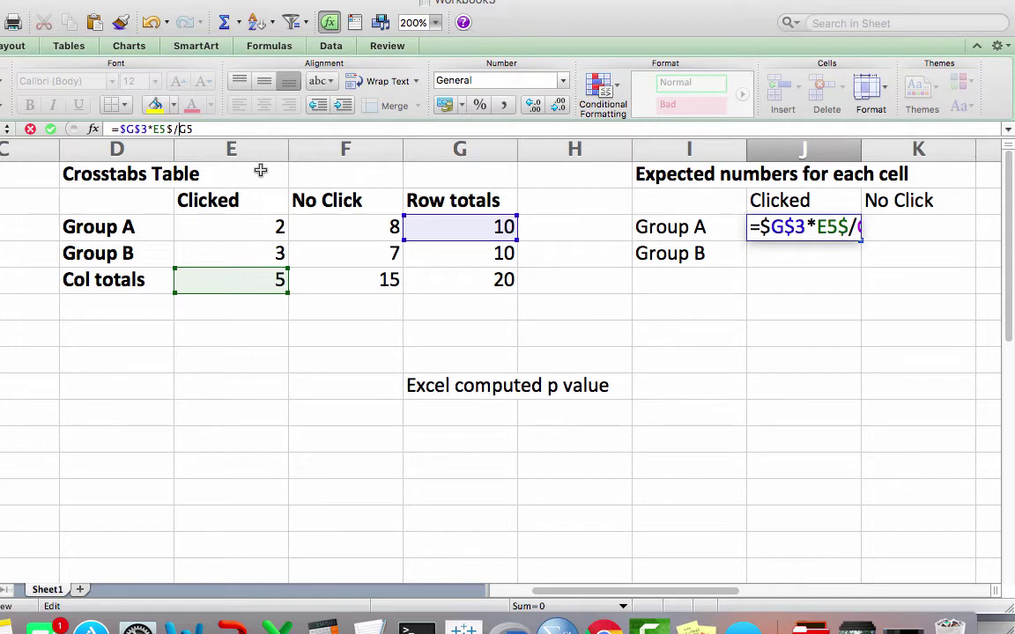
{"action": "type", "text": "$"}
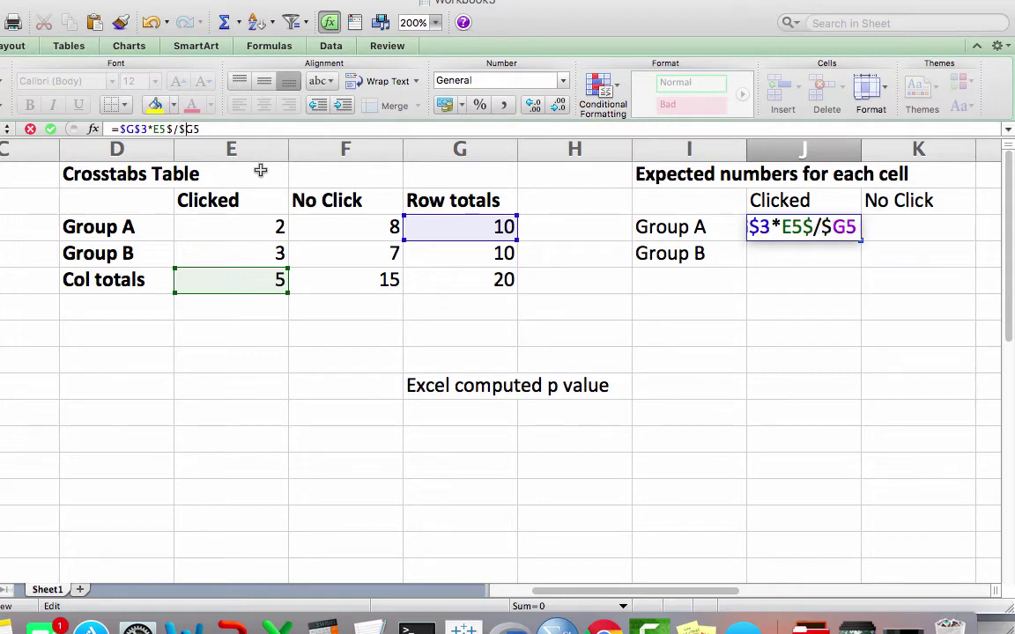
{"action": "key", "text": "Right"}
{"action": "type", "text": "$"}
{"action": "key", "text": "Return"}
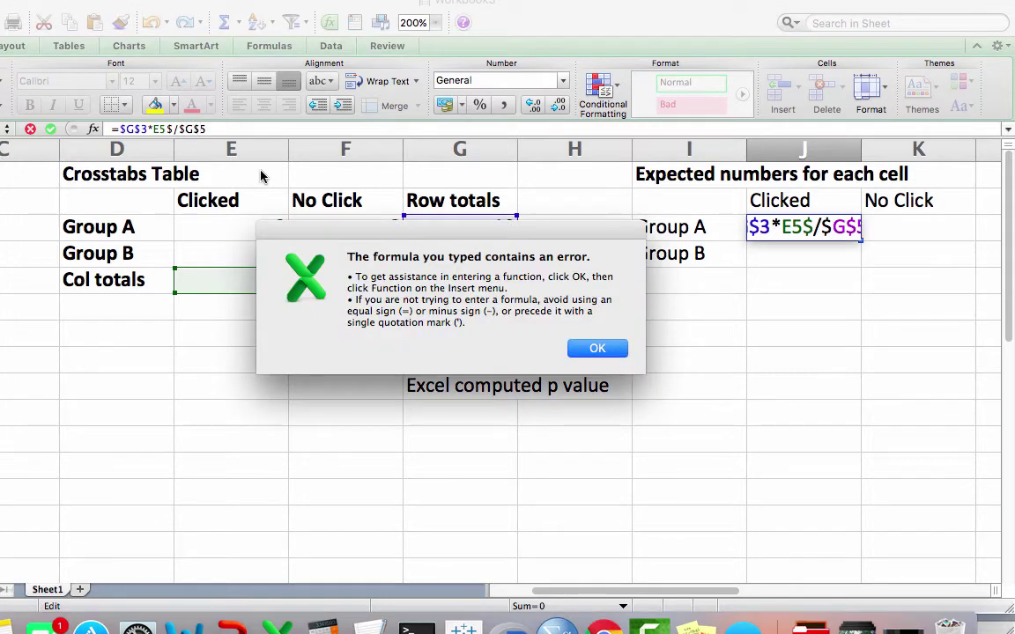
{"action": "left_click", "coordinate": [595, 345]}
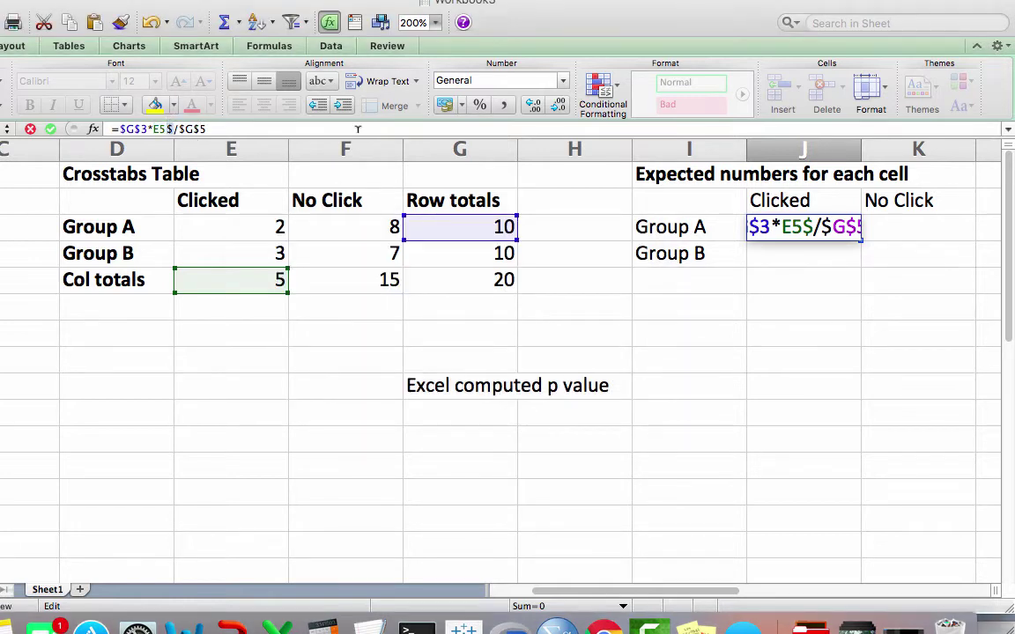
Step: Correct the column total reference to E$5 and enter the J3 formula as =$G$3*E$5/$G$5
{"action": "key", "text": "BackSpace"}
{"action": "key", "text": "Left"}
{"action": "type", "text": "$"}
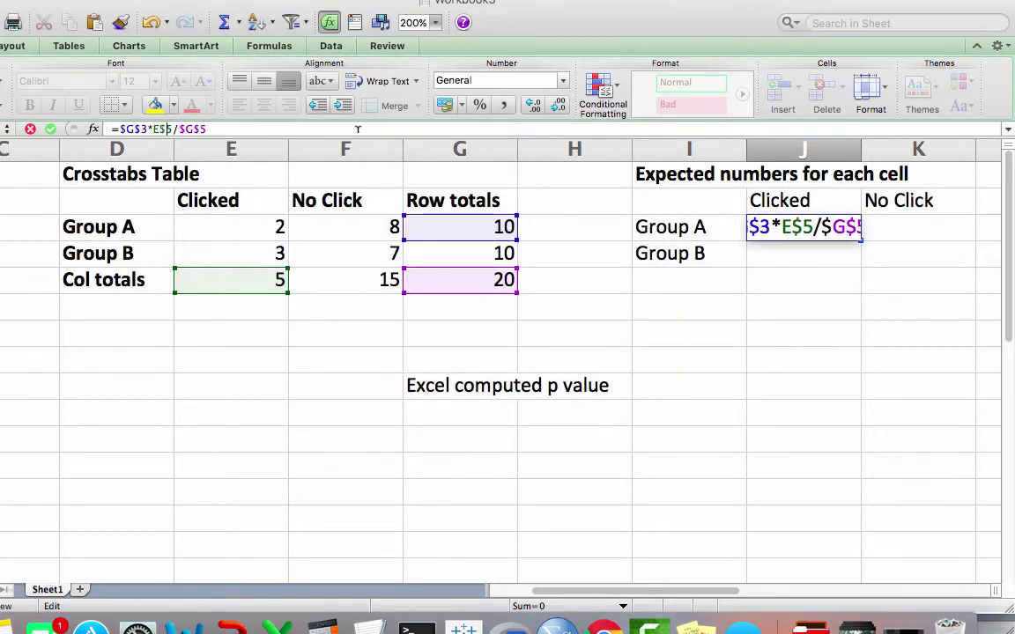
{"action": "key", "text": "Return"}
{"action": "key", "text": "Up"}
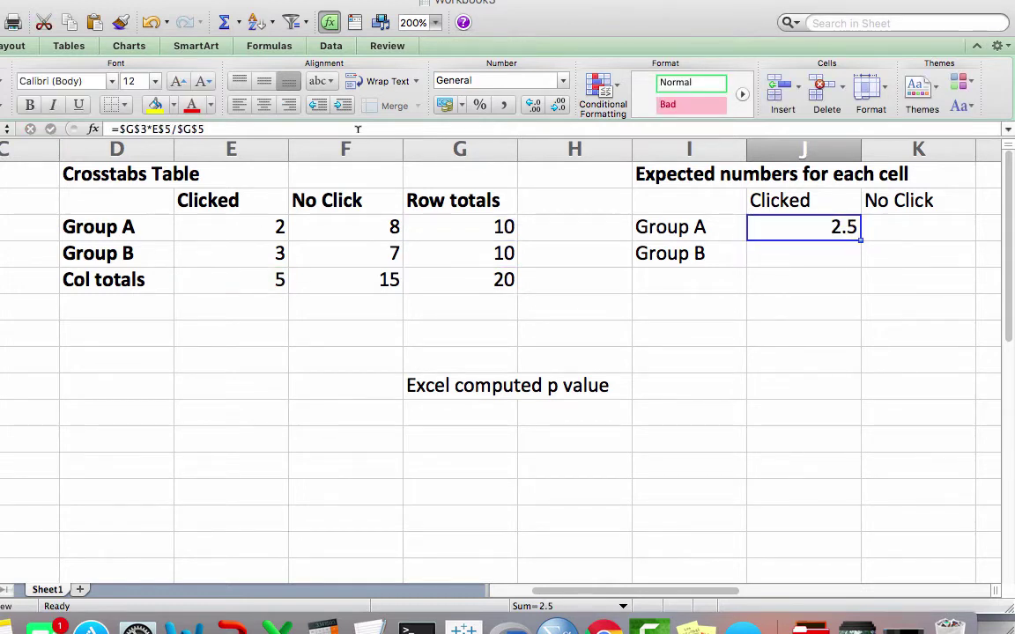
Step: Fill the J3 formula across to the No Click column and down to the Group B row of the expected numbers table
{"action": "left_click_drag", "start_coordinate": [860, 240], "coordinate": [953, 279]}
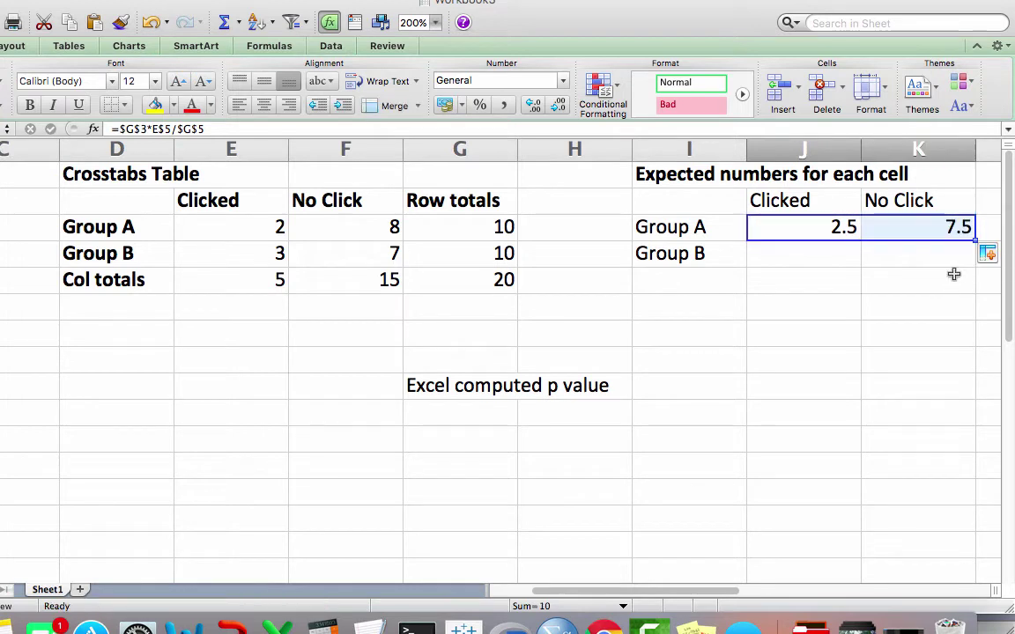
{"action": "left_click_drag", "start_coordinate": [975, 240], "coordinate": [970, 269]}
{"action": "left_click", "coordinate": [898, 256]}
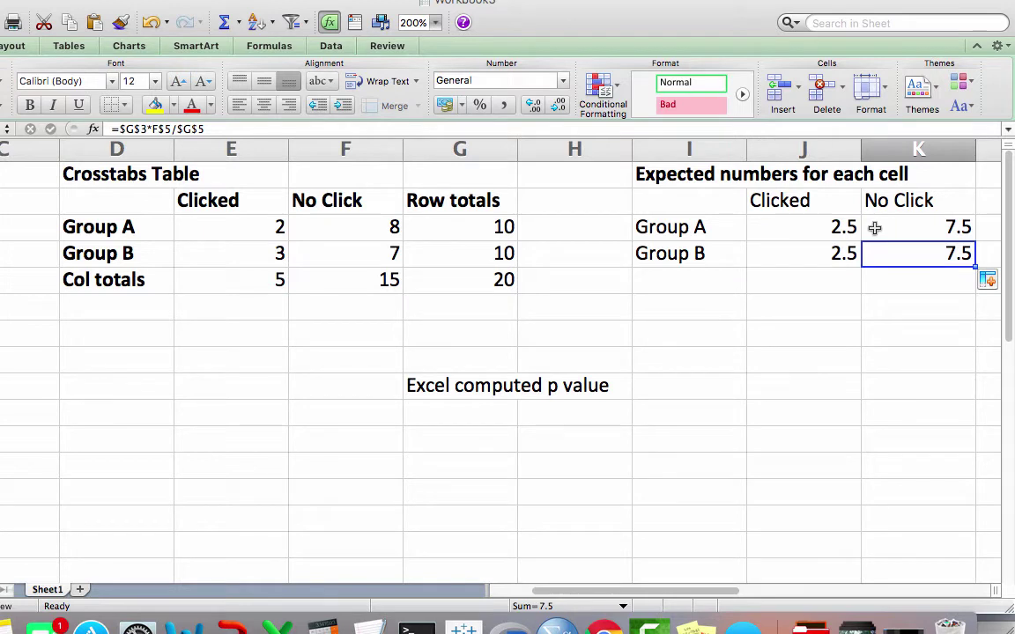
Step: Check which row and column totals the filled expected-value formulas reference in the Group A and Group B rows
{"action": "left_click", "coordinate": [875, 228]}
{"action": "left_click", "coordinate": [209, 129]}
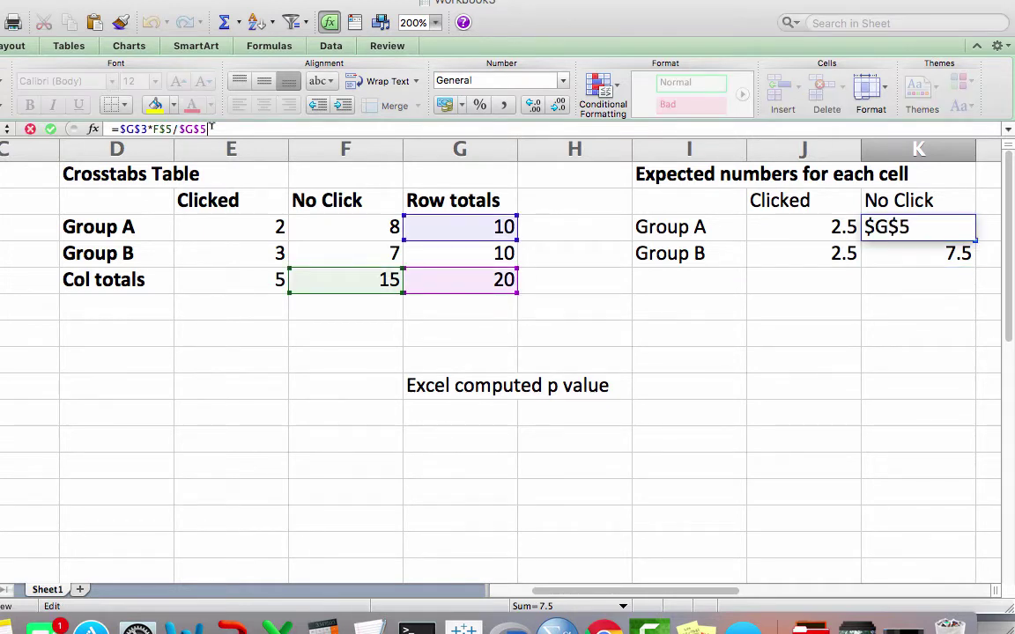
{"action": "key", "text": "Return"}
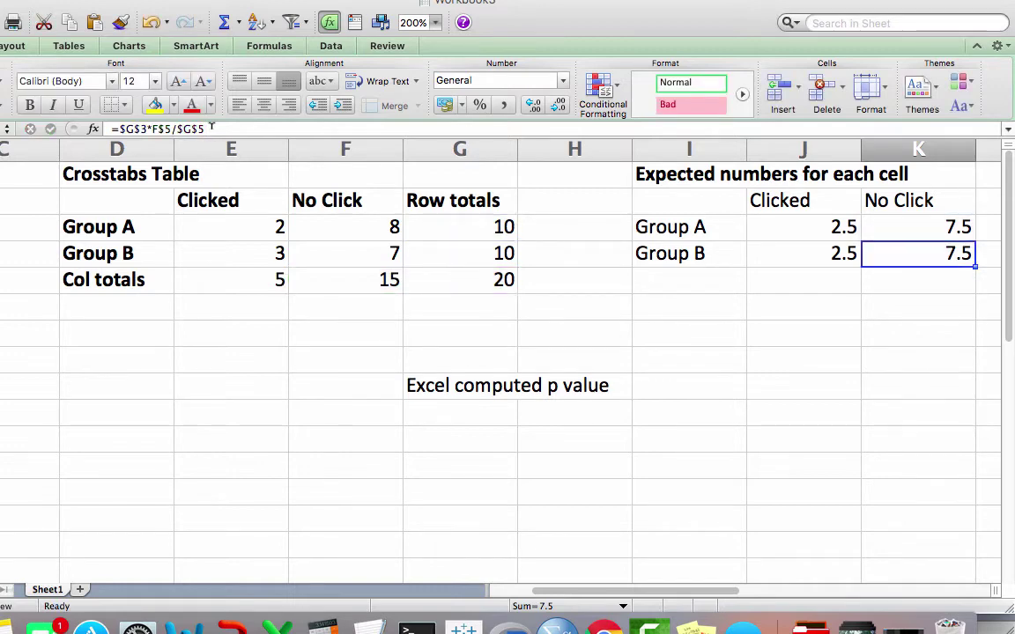
{"action": "left_click", "coordinate": [217, 129]}
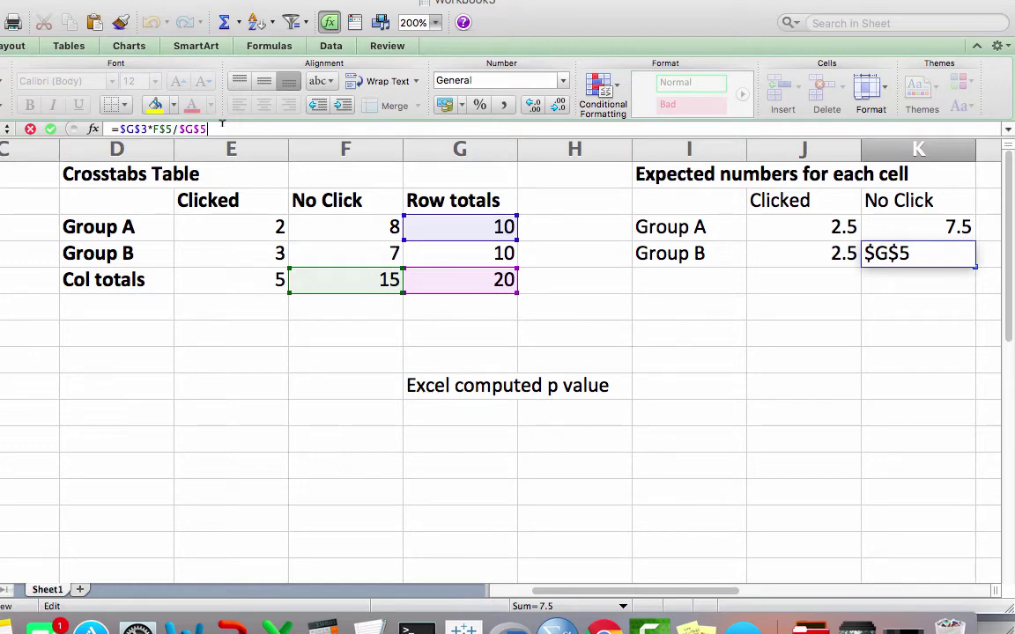
{"action": "key", "text": "Return"}
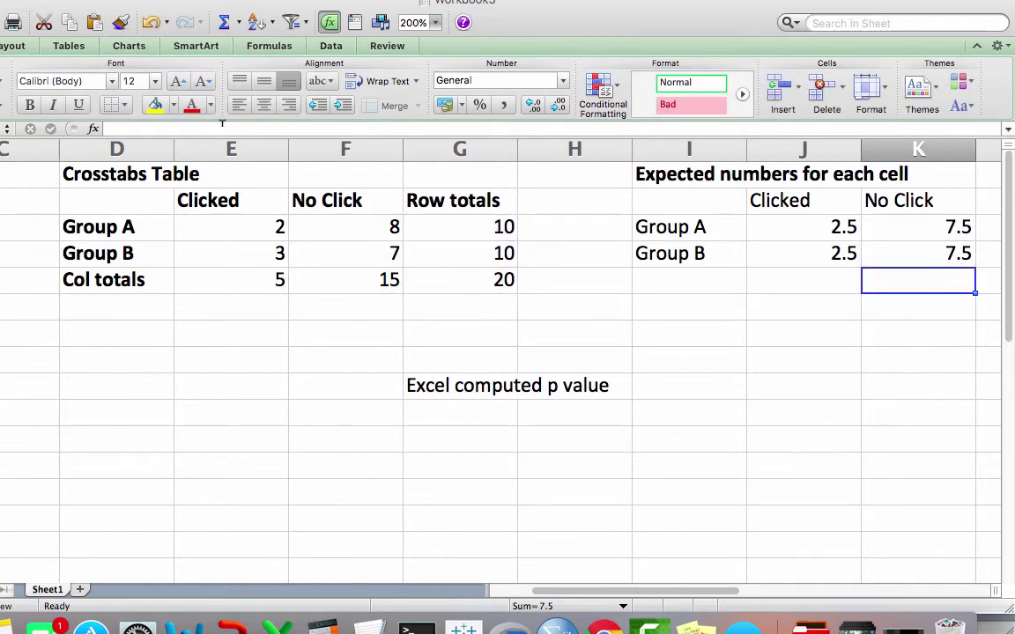
{"action": "key", "text": "Up"}
{"action": "left_click", "coordinate": [209, 129]}
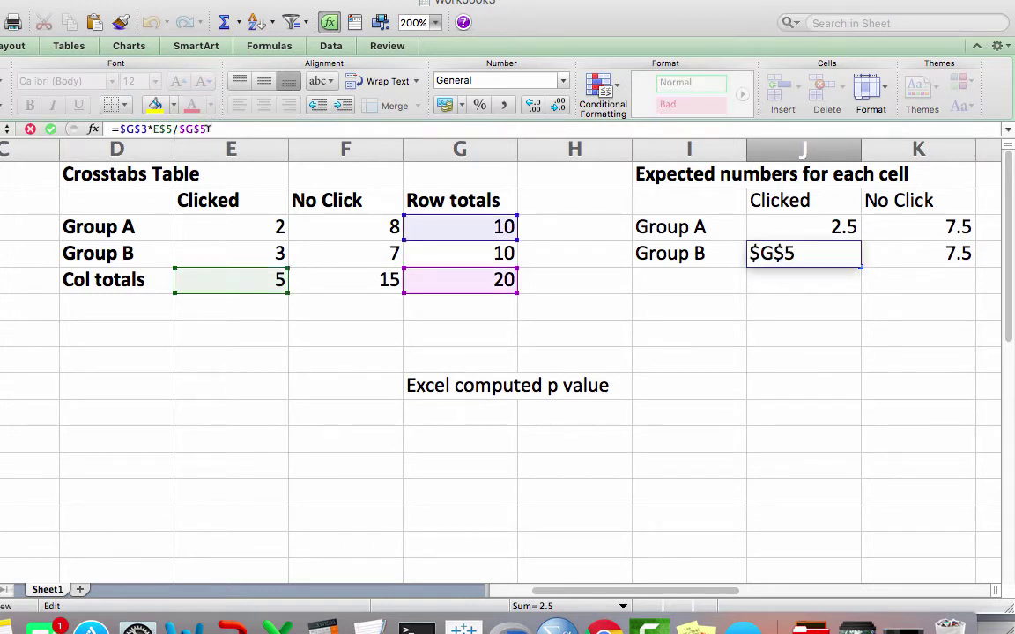
{"action": "key", "text": "Return"}
{"action": "key", "text": "Up"}
{"action": "key", "text": "Up"}
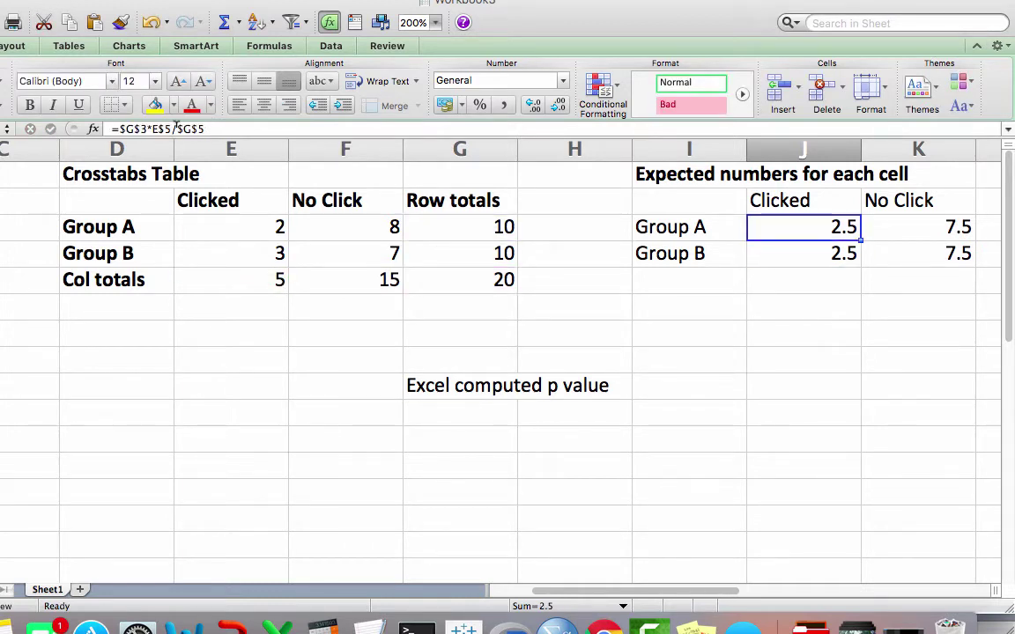
{"action": "left_click", "coordinate": [177, 129]}
{"action": "key", "text": "Return"}
Step: Change the row total reference in the Group B No Click cell (K4), making its formula =$G$4*F$5/$G$5
{"action": "key", "text": "Right"}
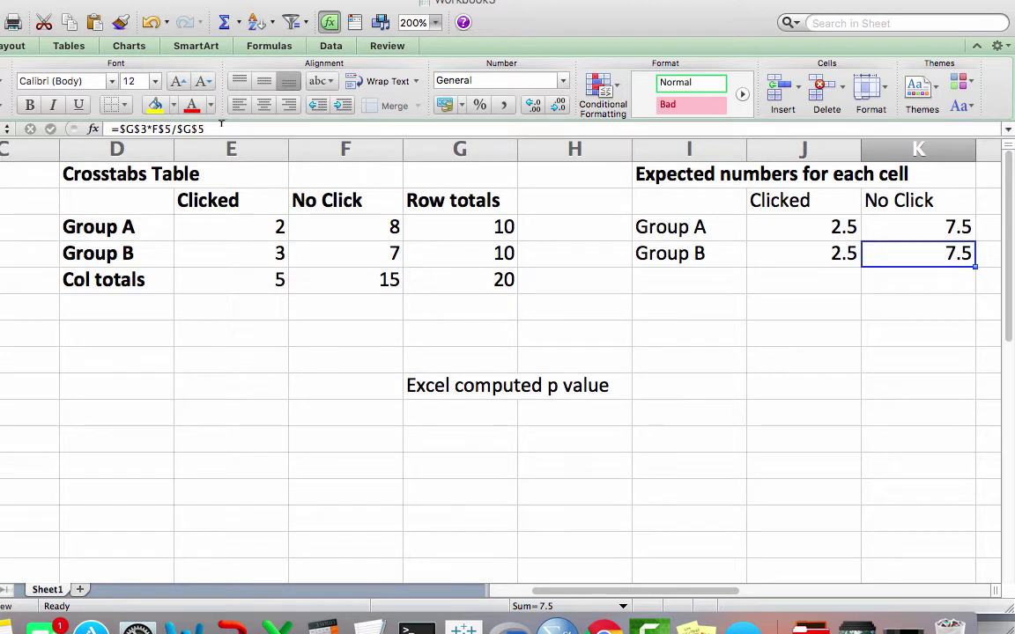
{"action": "left_click", "coordinate": [208, 129]}
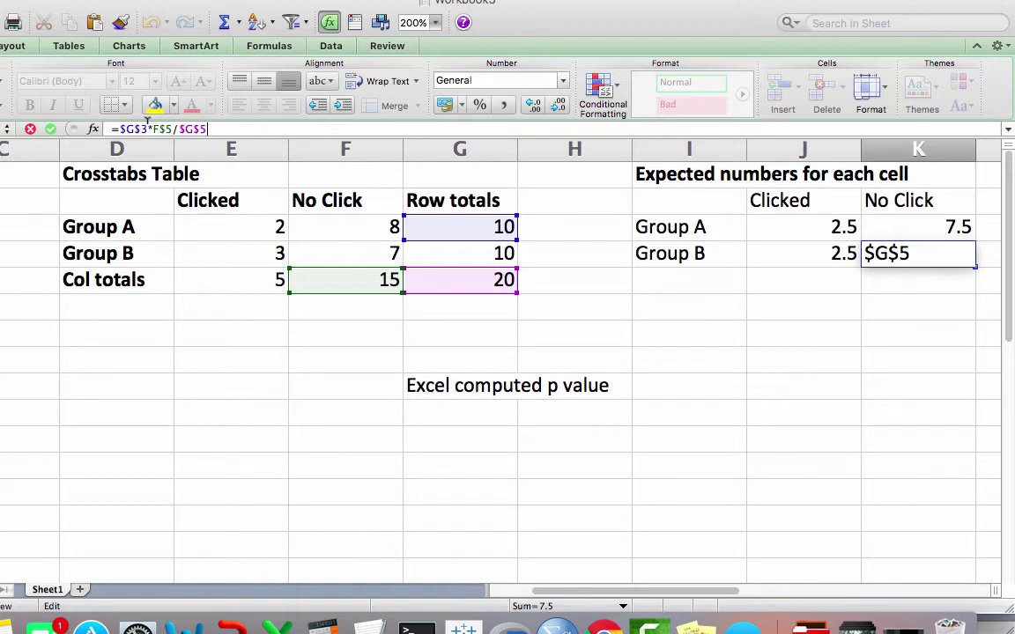
{"action": "key", "text": "BackSpace"}
{"action": "type", "text": "3"}
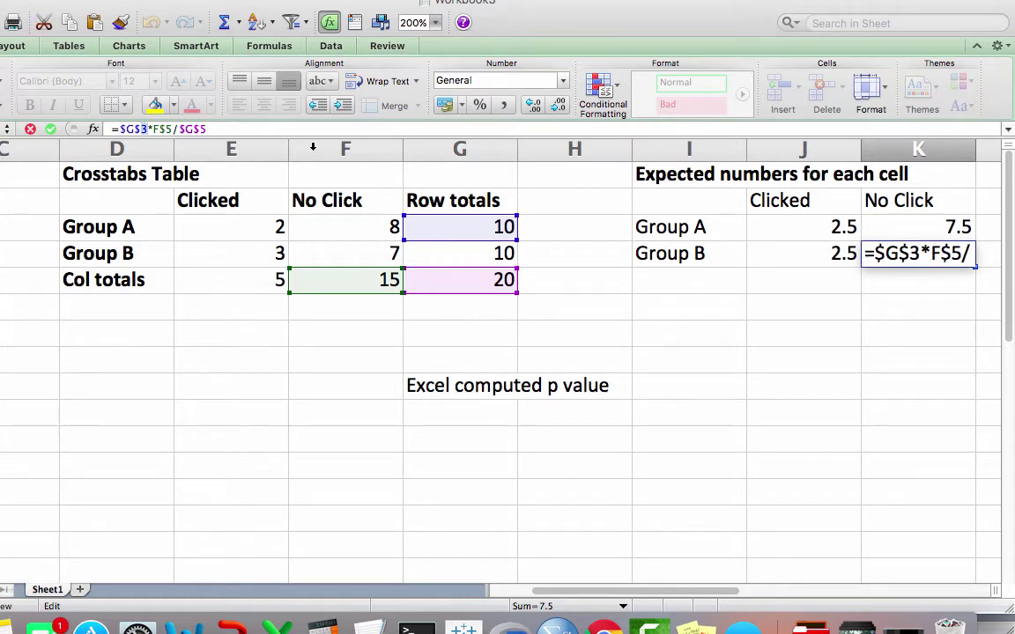
{"action": "key", "text": "BackSpace"}
{"action": "type", "text": "5"}
{"action": "key", "text": "BackSpace"}
{"action": "type", "text": "4"}
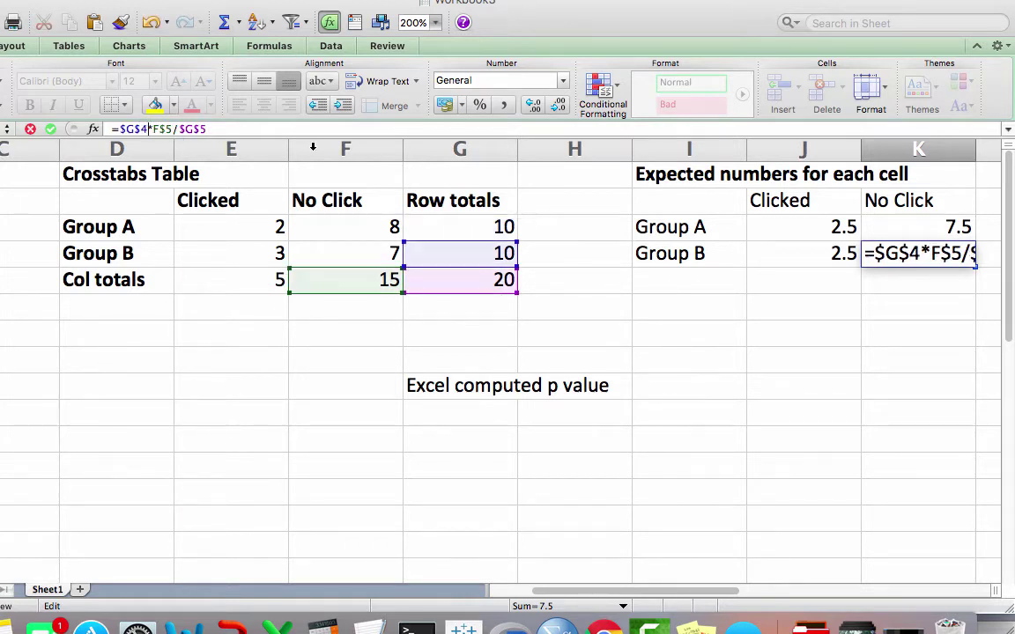
{"action": "key", "text": "Return"}
Step: Change the row total reference in the Group B Clicked cell (J4), making its formula =$G$4*E$5/$G$5
{"action": "key", "text": "Left"}
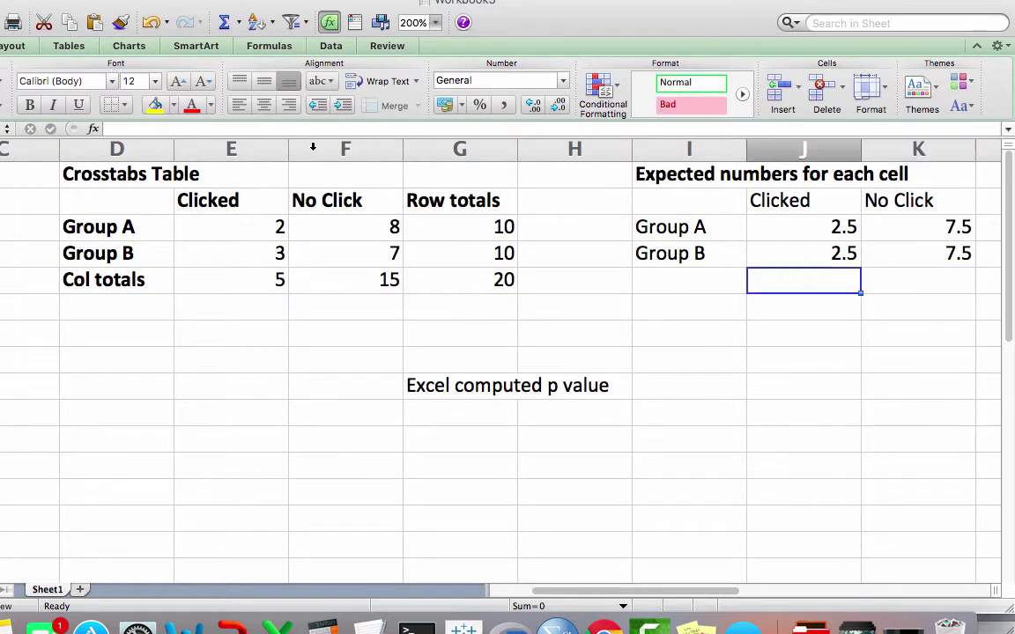
{"action": "key", "text": "Up"}
{"action": "left_click", "coordinate": [168, 129]}
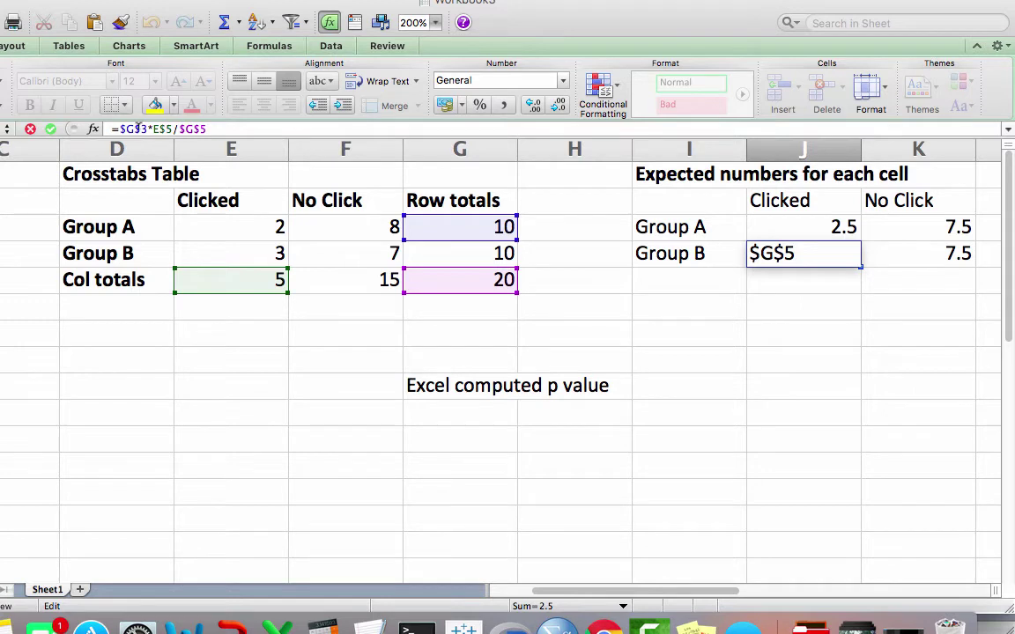
{"action": "key", "text": "Left"}
{"action": "key", "text": "Left"}
{"action": "key", "text": "Left"}
{"action": "key", "text": "shift+Left"}
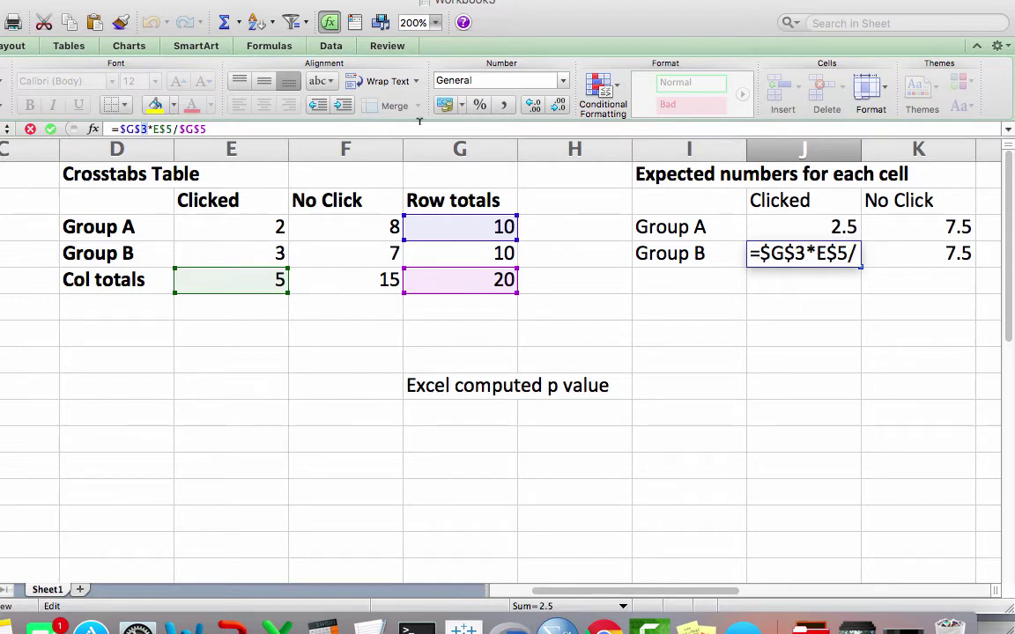
{"action": "type", "text": "4"}
{"action": "key", "text": "Return"}
Step: Review the Group B expected-value formulas and compare the Group A Clicked expected number with its observed count
{"action": "key", "text": "Up"}
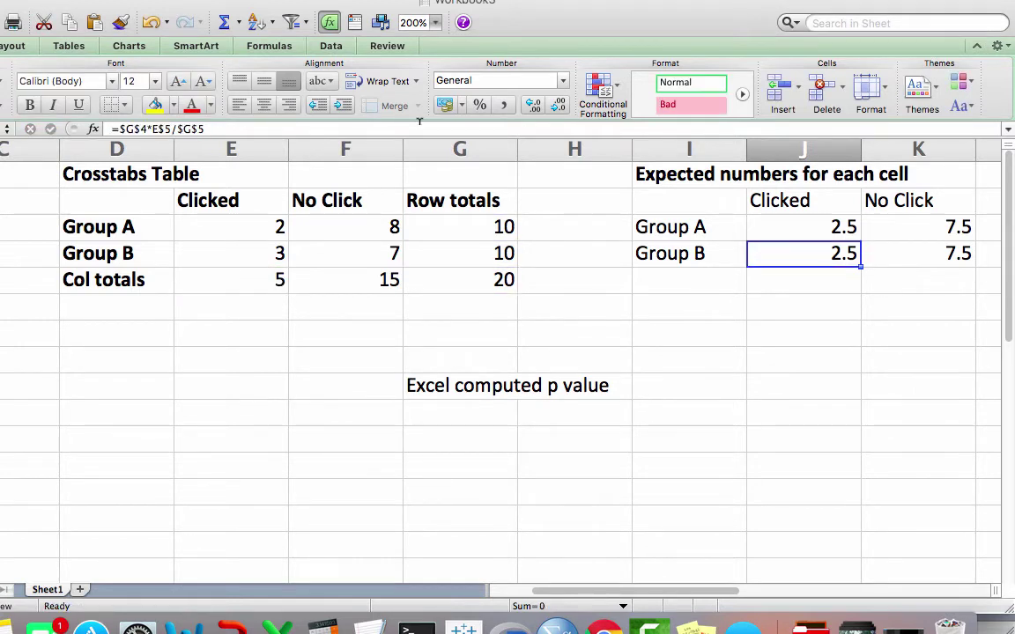
{"action": "key", "text": "Right"}
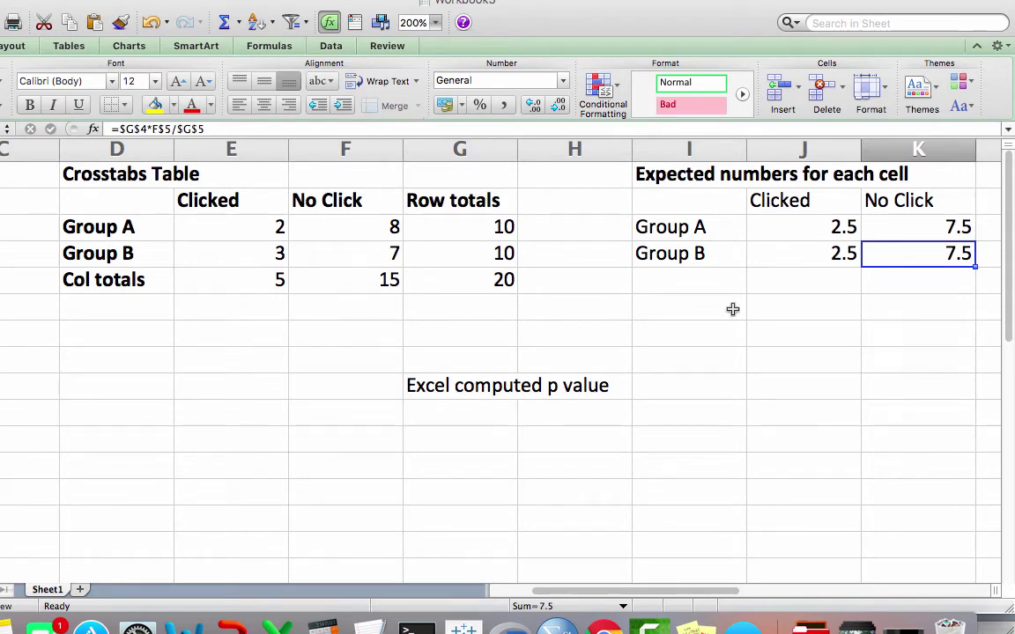
{"action": "left_click", "coordinate": [208, 129]}
{"action": "key", "text": "Return"}
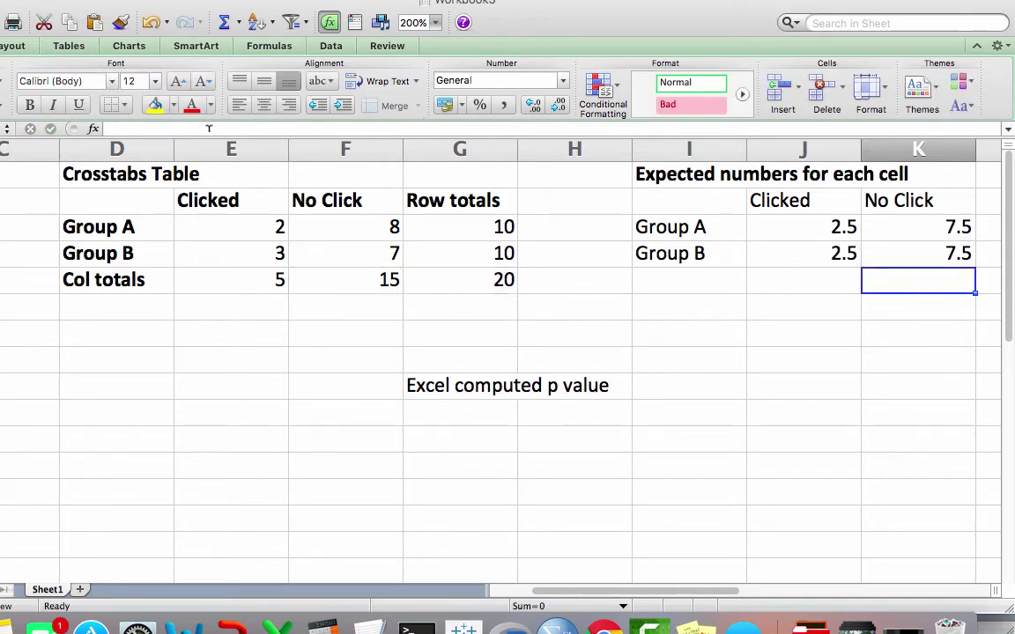
{"action": "scroll", "coordinate": [461, 319], "scroll_direction": "right", "scroll_amount": 3}
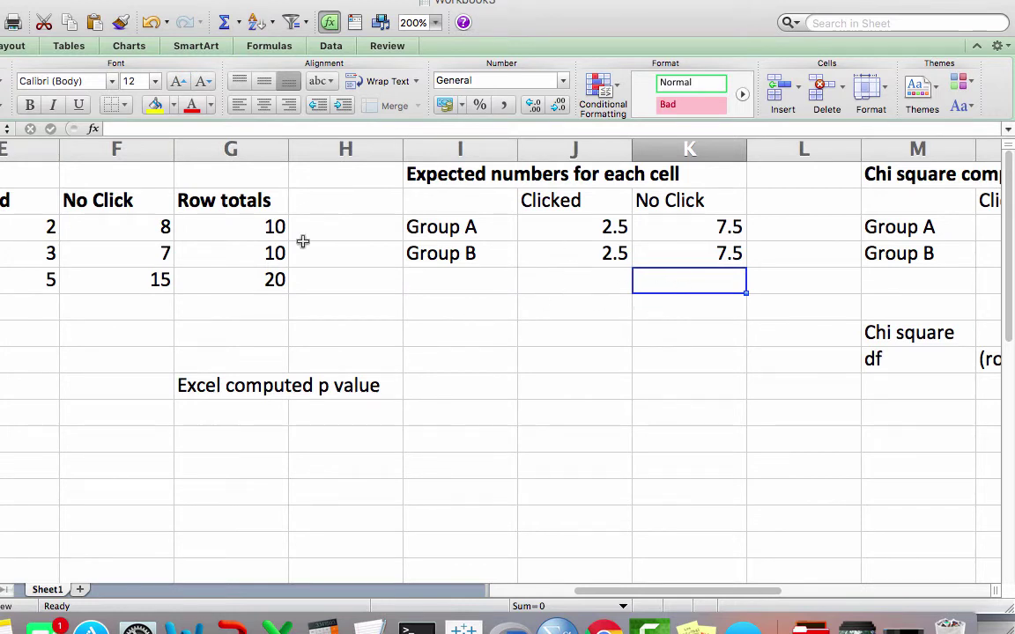
{"action": "left_click_drag", "start_coordinate": [547, 229], "coordinate": [654, 256]}
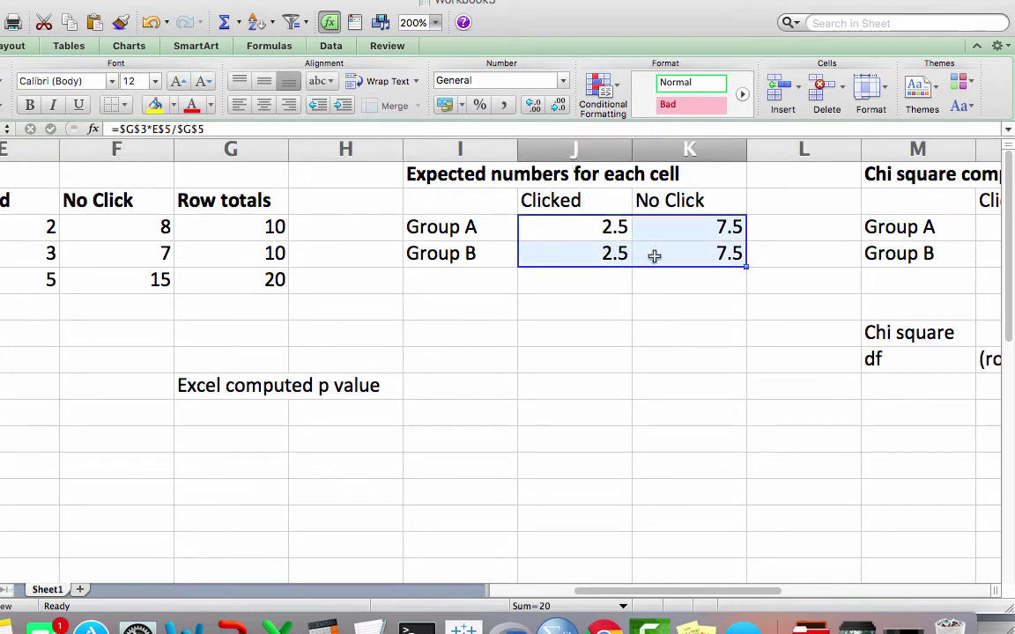
{"action": "scroll", "coordinate": [634, 344], "scroll_direction": "right", "scroll_amount": 2}
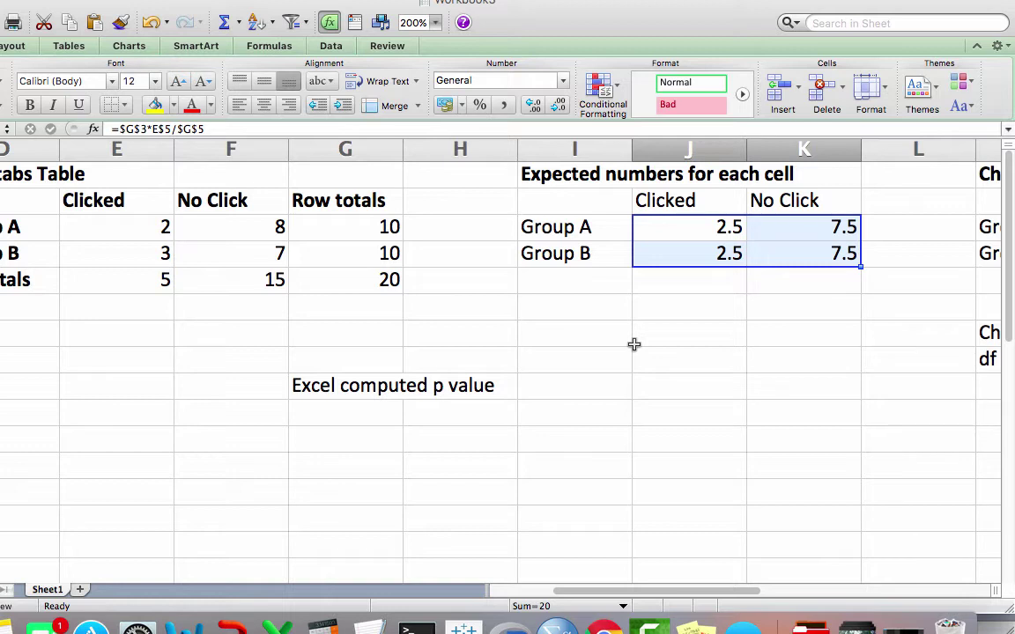
{"action": "left_click", "coordinate": [661, 229]}
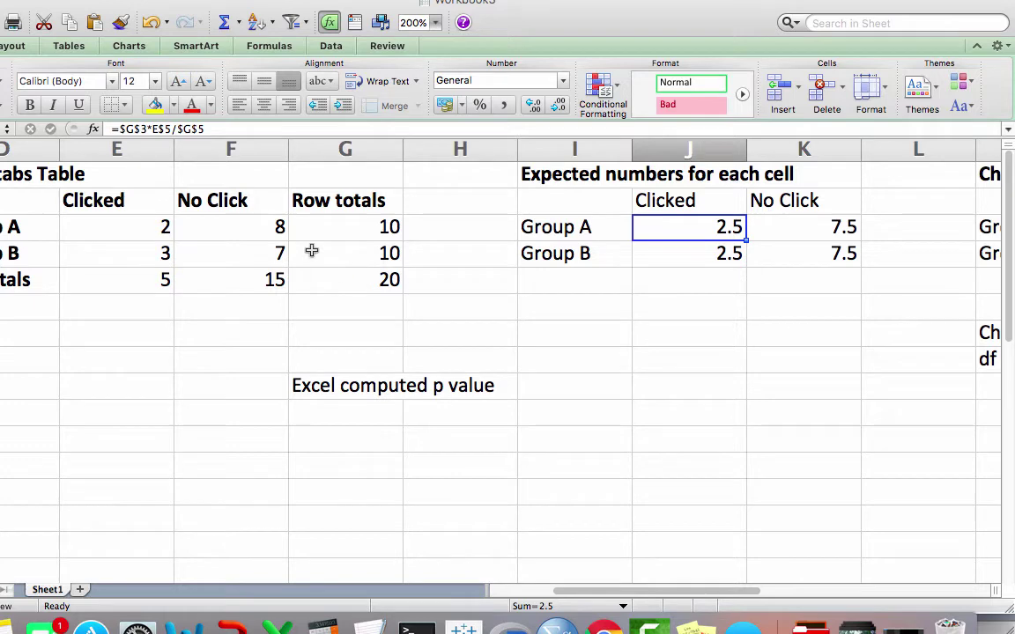
{"action": "left_click", "coordinate": [158, 227]}
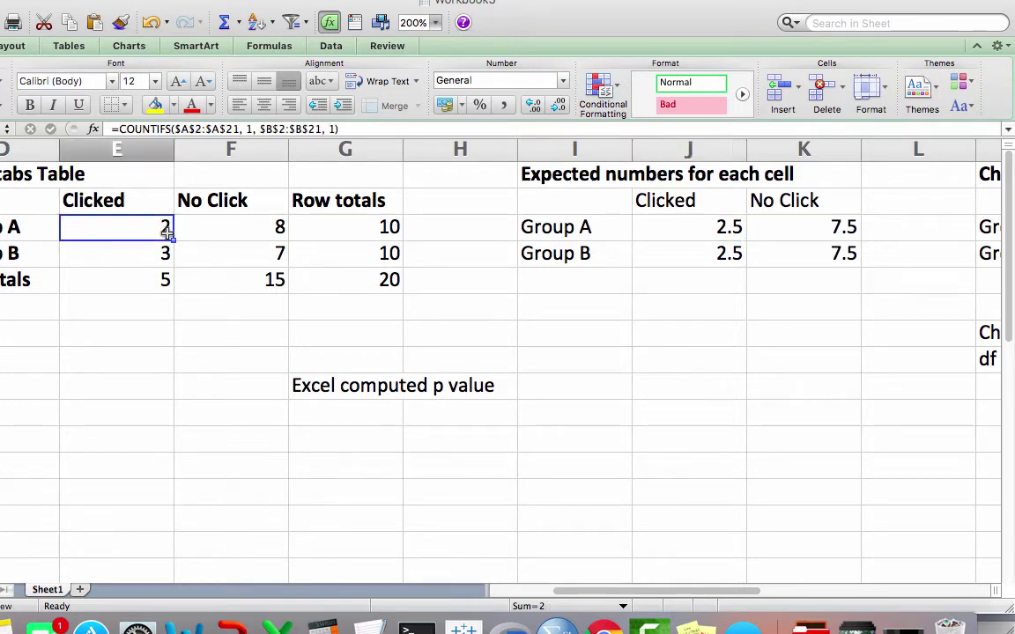
{"action": "left_click", "coordinate": [673, 226]}
Step: Start the Group A Clicked chi square formula in N3 with the observed count minus the expected number, =E3-J3
{"action": "scroll", "coordinate": [575, 298], "scroll_direction": "right", "scroll_amount": 5}
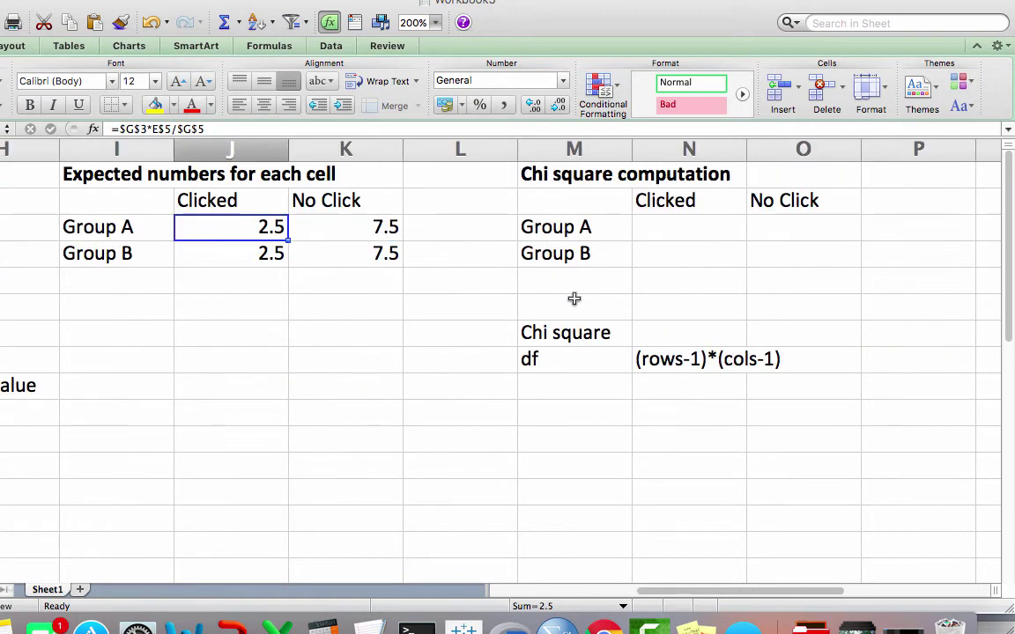
{"action": "left_click", "coordinate": [678, 226]}
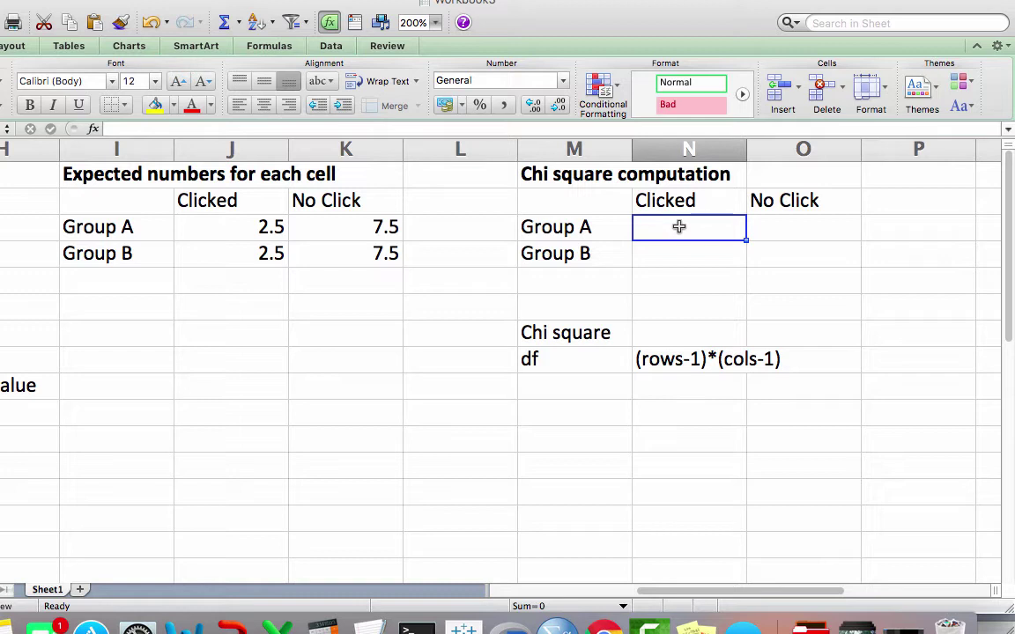
{"action": "type", "text": "="}
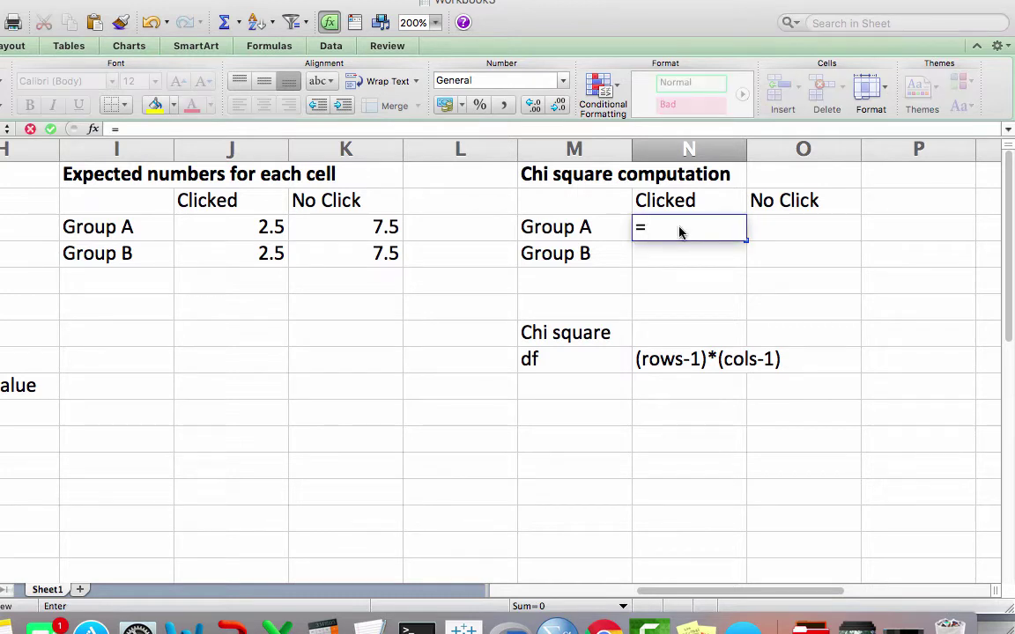
{"action": "left_click_drag", "start_coordinate": [633, 235], "coordinate": [319, 317]}
{"action": "scroll", "coordinate": [318, 313], "scroll_direction": "left", "scroll_amount": 2}
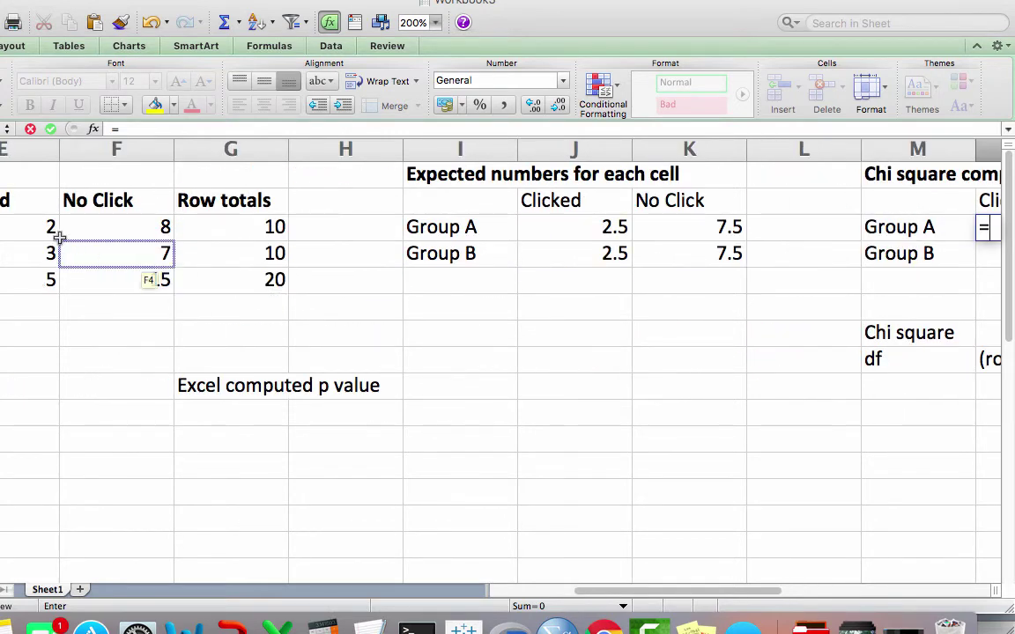
{"action": "left_click", "coordinate": [22, 235]}
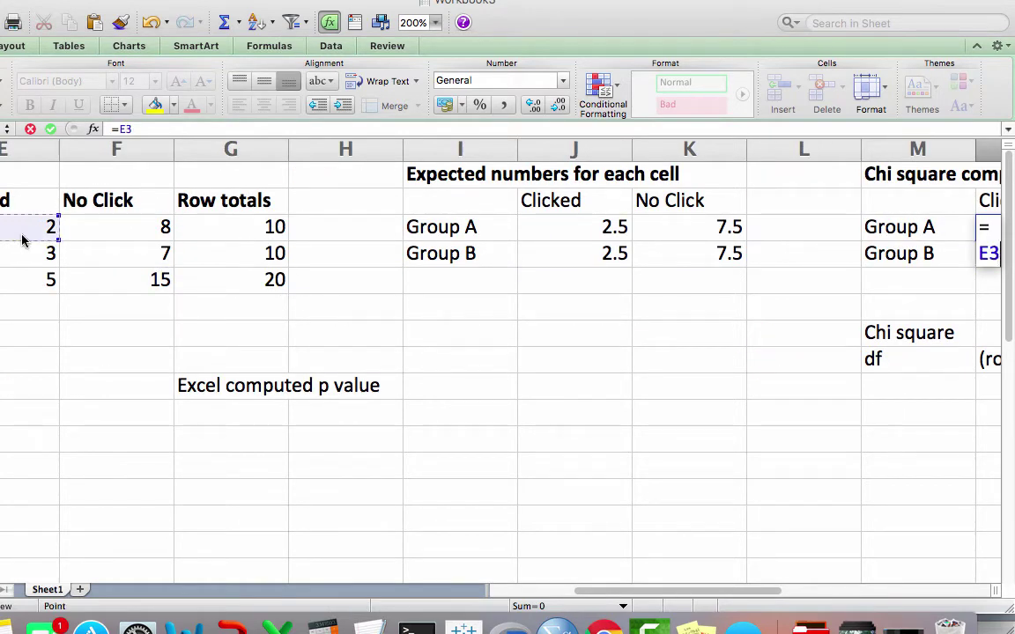
{"action": "type", "text": "-"}
{"action": "left_click", "coordinate": [533, 222]}
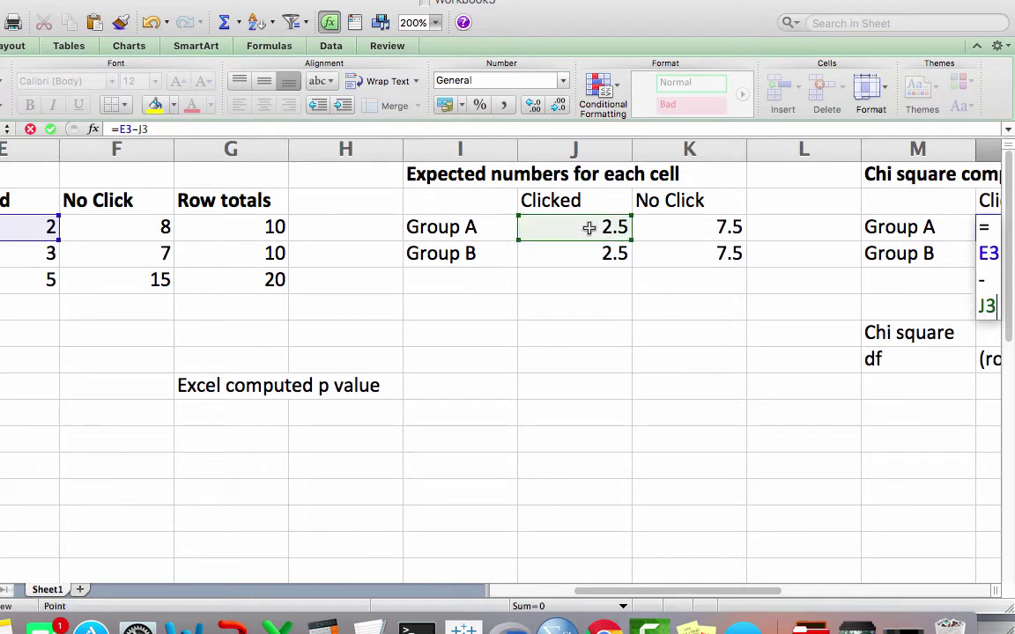
{"action": "scroll", "coordinate": [480, 305], "scroll_direction": "right", "scroll_amount": 4}
{"action": "scroll", "coordinate": [480, 310], "scroll_direction": "left", "scroll_amount": 2}
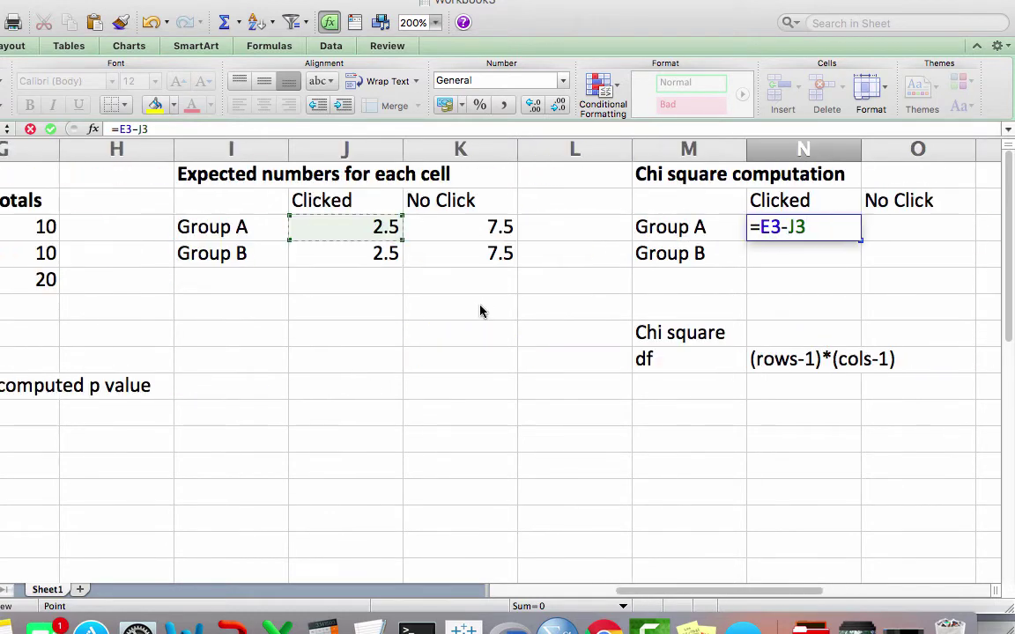
Step: Complete the N3 formula by parenthesizing the difference, squaring it and dividing by the expected number, as =(E3-J3)^2/J3
{"action": "type", "text": ")"}
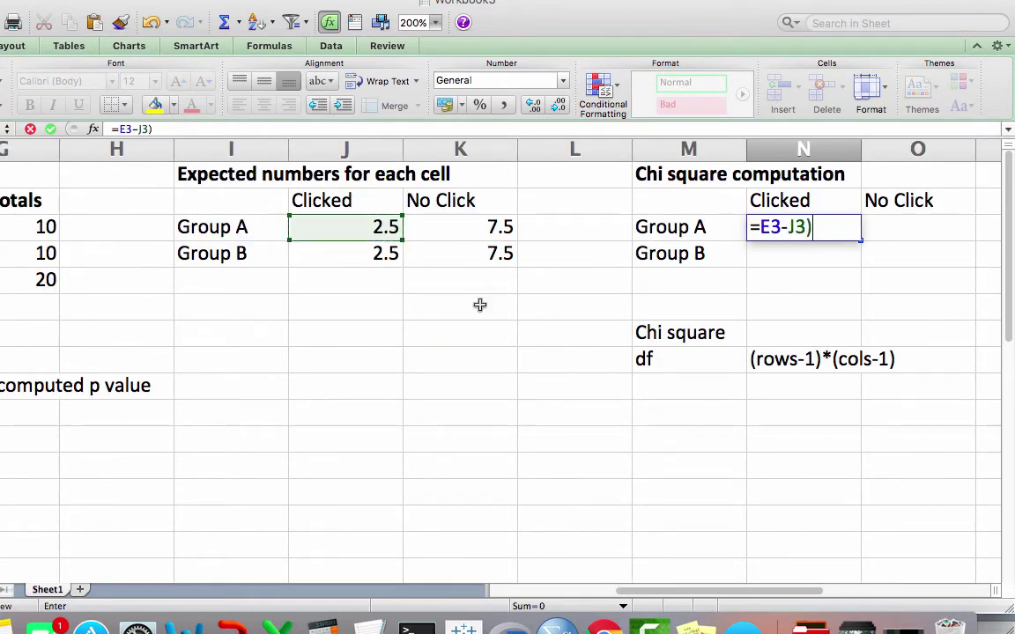
{"action": "left_click", "coordinate": [763, 226]}
{"action": "type", "text": "("}
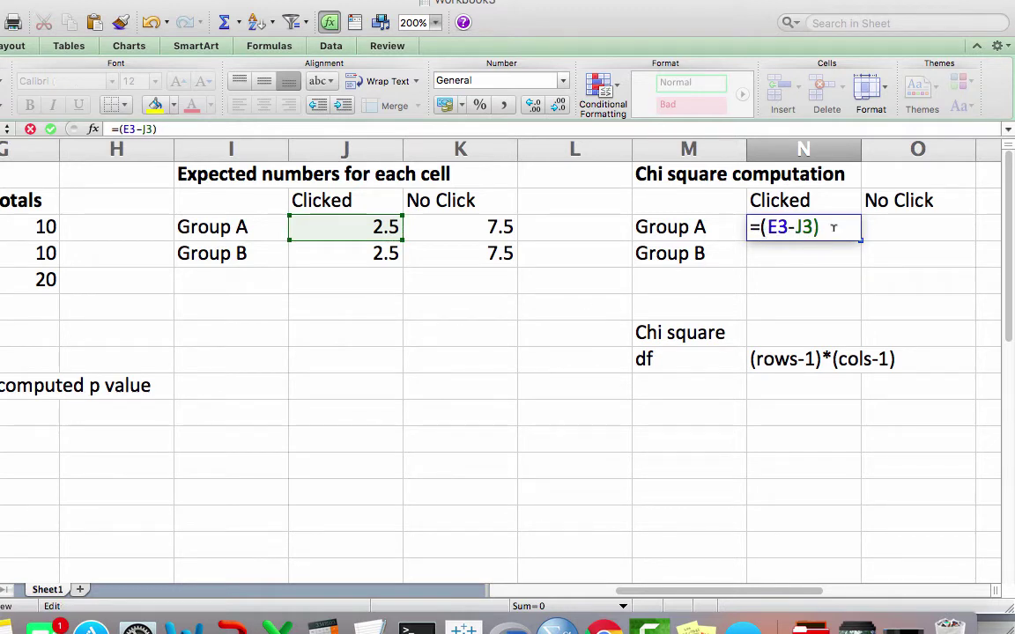
{"action": "left_click", "coordinate": [833, 227]}
{"action": "type", "text": "^2/"}
{"action": "left_click", "coordinate": [385, 227]}
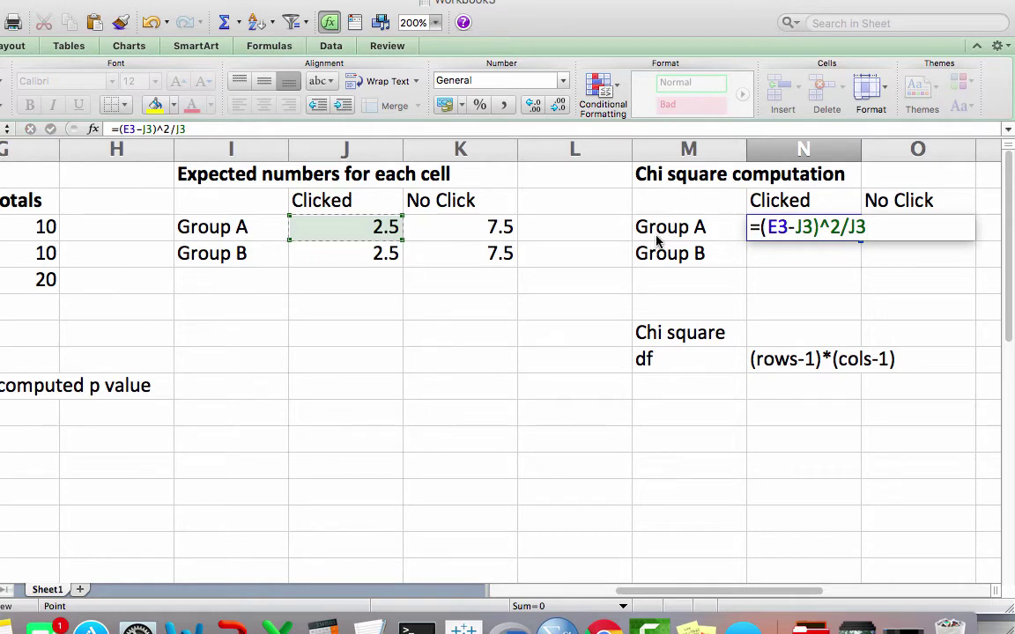
{"action": "key", "text": "Return"}
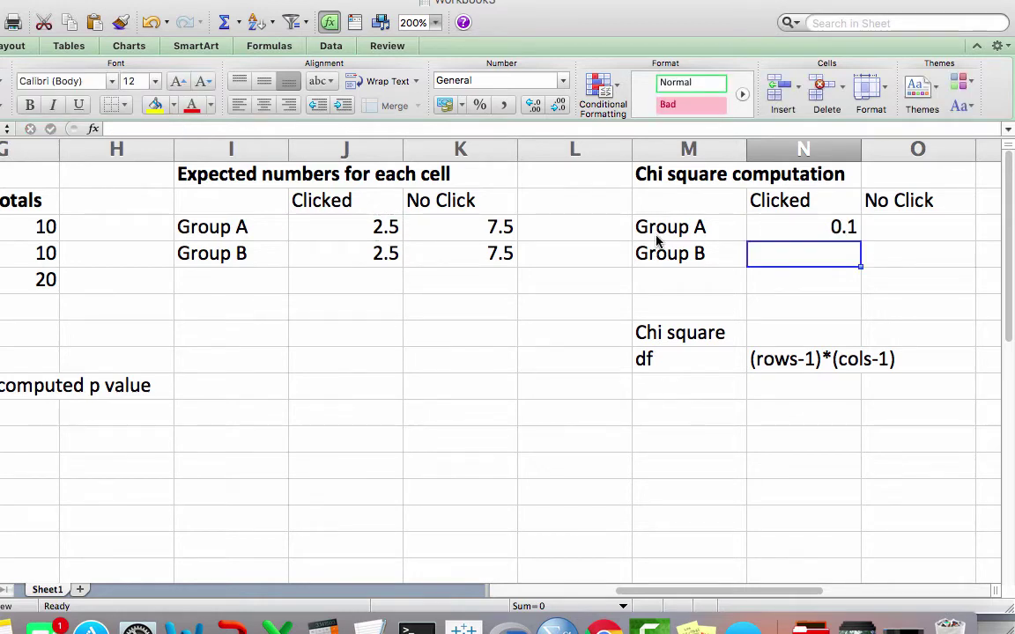
Step: Fill the Group A Clicked chi square formula across to No Click (O3) and check which cells the copy references
{"action": "left_click", "coordinate": [833, 225]}
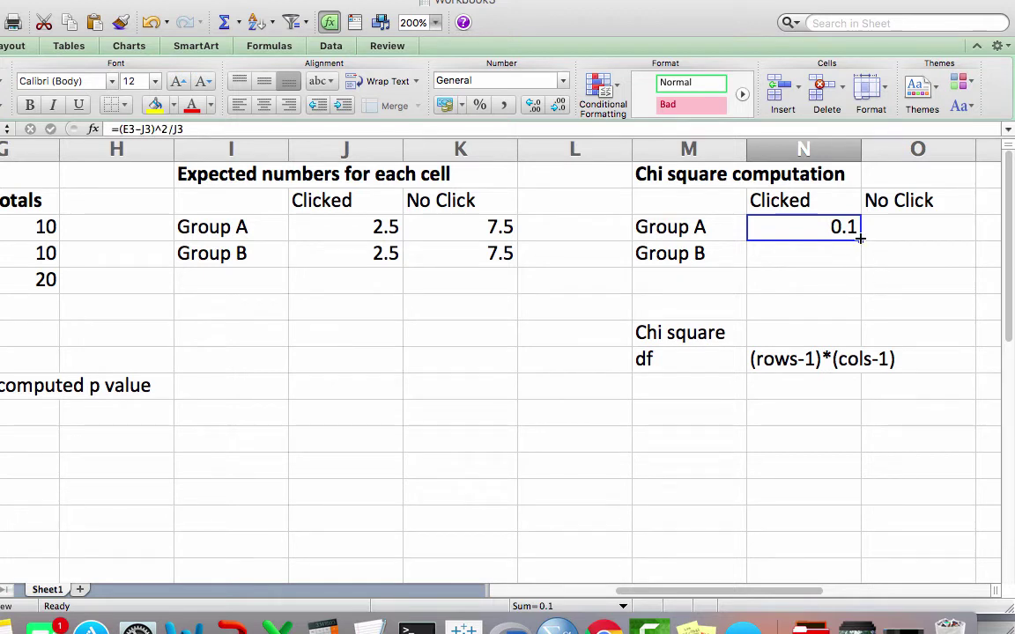
{"action": "left_click_drag", "start_coordinate": [861, 239], "coordinate": [929, 233]}
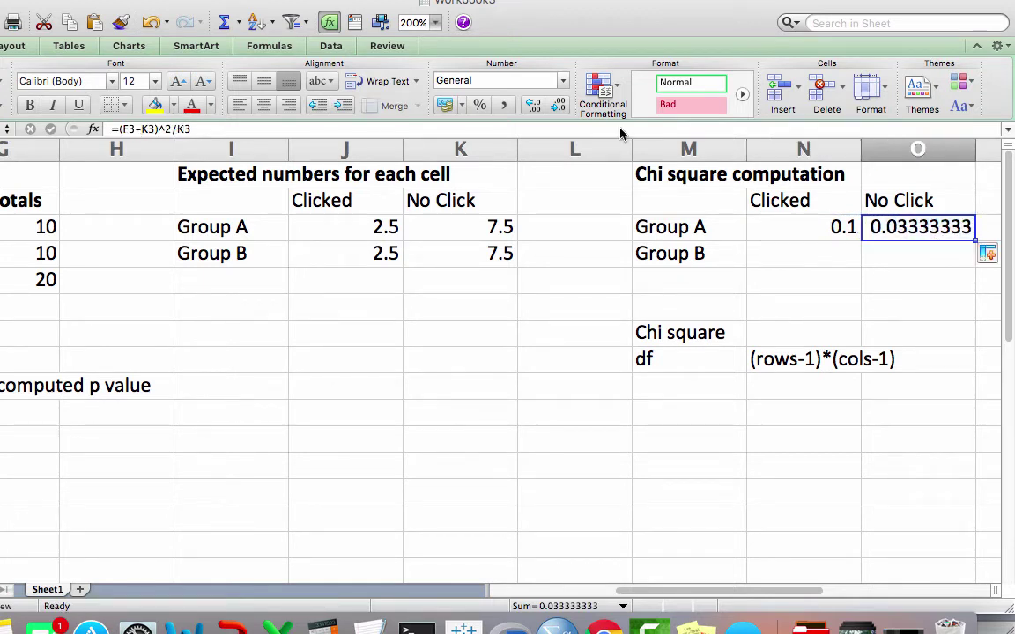
{"action": "left_click", "coordinate": [233, 124]}
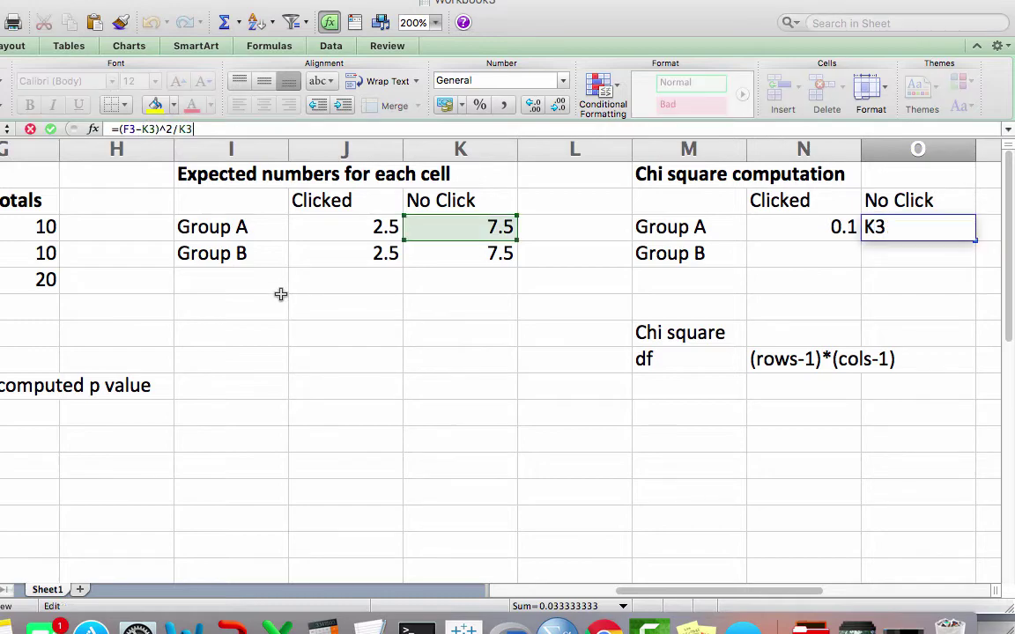
{"action": "scroll", "coordinate": [281, 295], "scroll_direction": "left", "scroll_amount": 3}
{"action": "scroll", "coordinate": [281, 302], "scroll_direction": "right", "scroll_amount": 5}
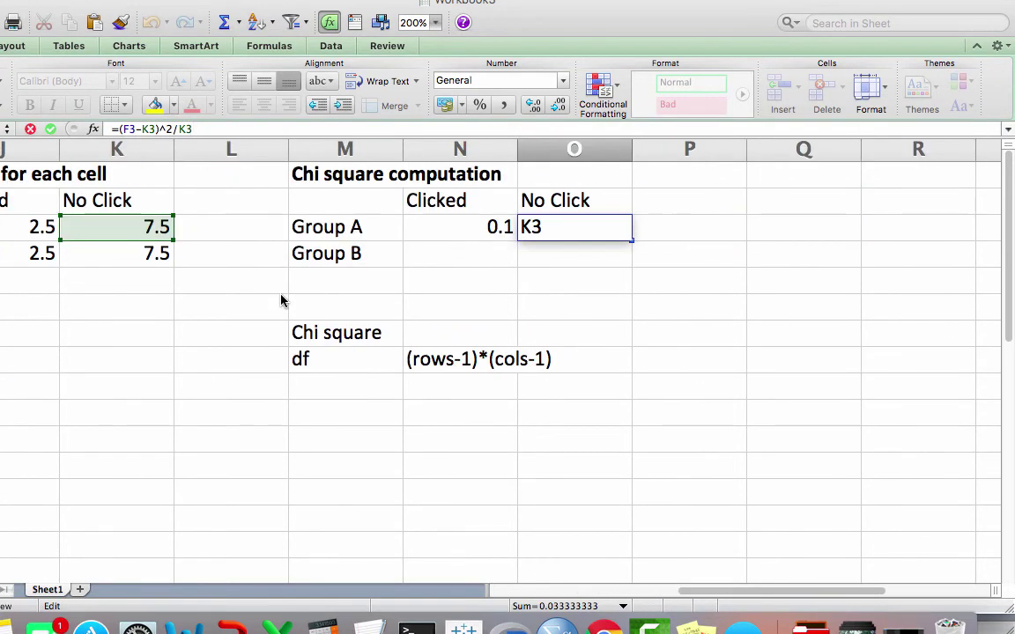
{"action": "scroll", "coordinate": [281, 301], "scroll_direction": "left", "scroll_amount": 2}
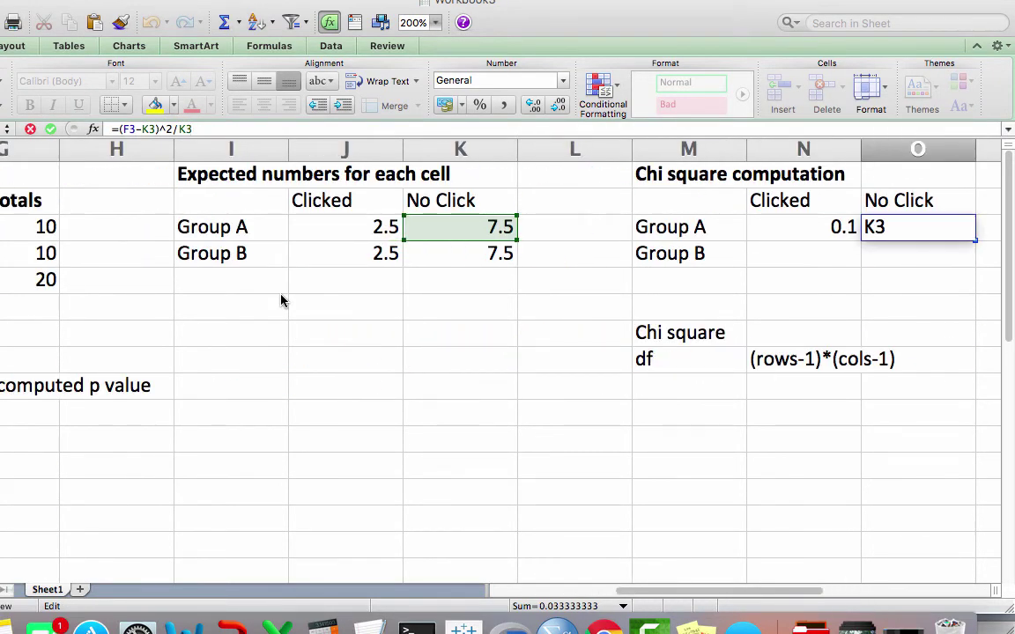
{"action": "key", "text": "Return"}
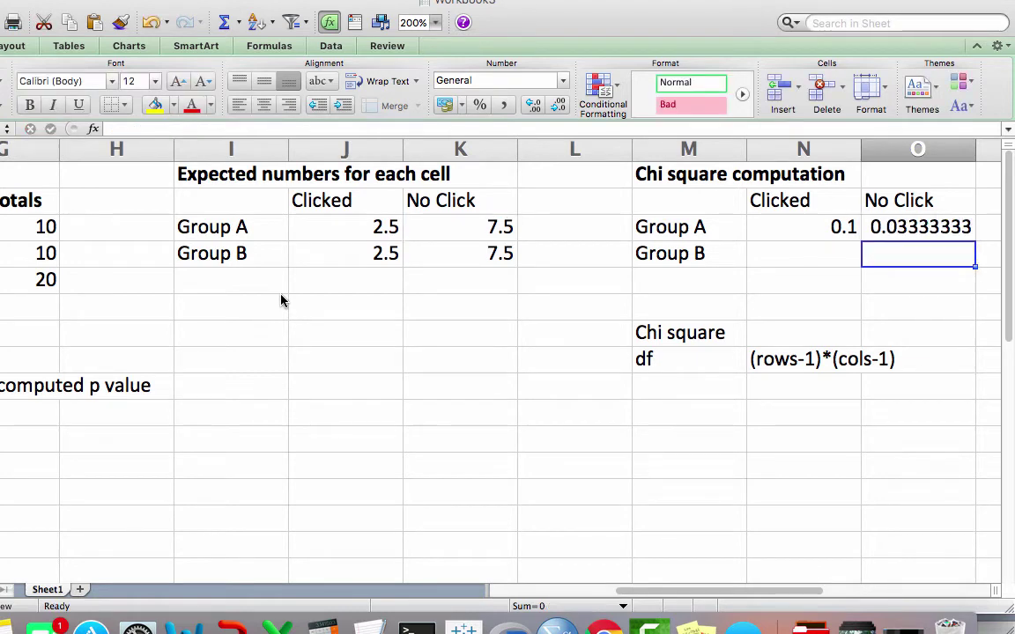
Step: Fill the Group A Clicked chi square formula down to Group B (N4) and check its observed and expected references
{"action": "key", "text": "Up"}
{"action": "key", "text": "Left"}
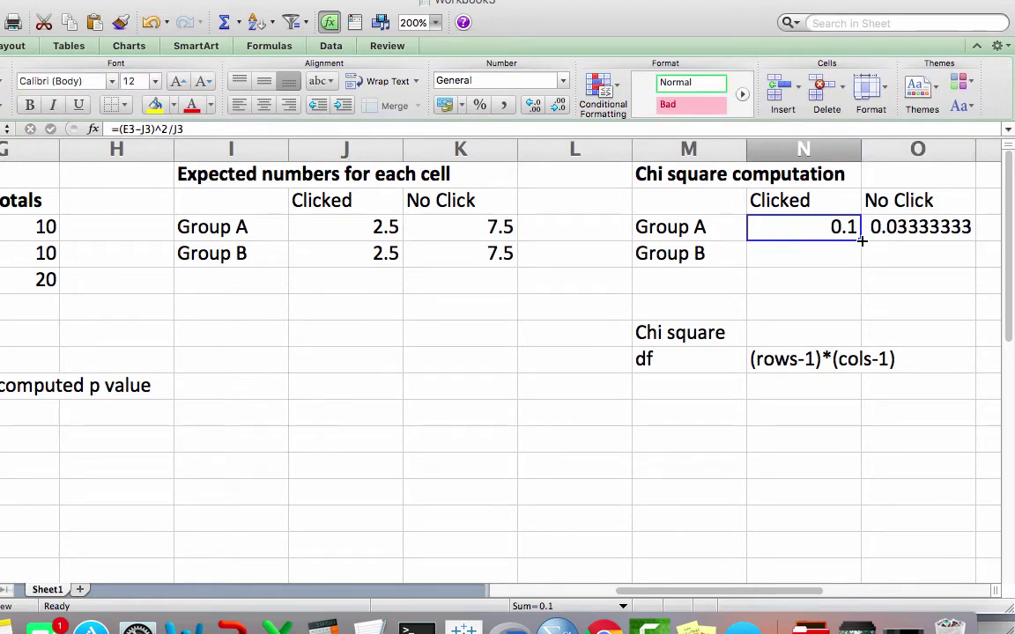
{"action": "left_click_drag", "start_coordinate": [860, 261], "coordinate": [860, 264]}
{"action": "left_click", "coordinate": [768, 254]}
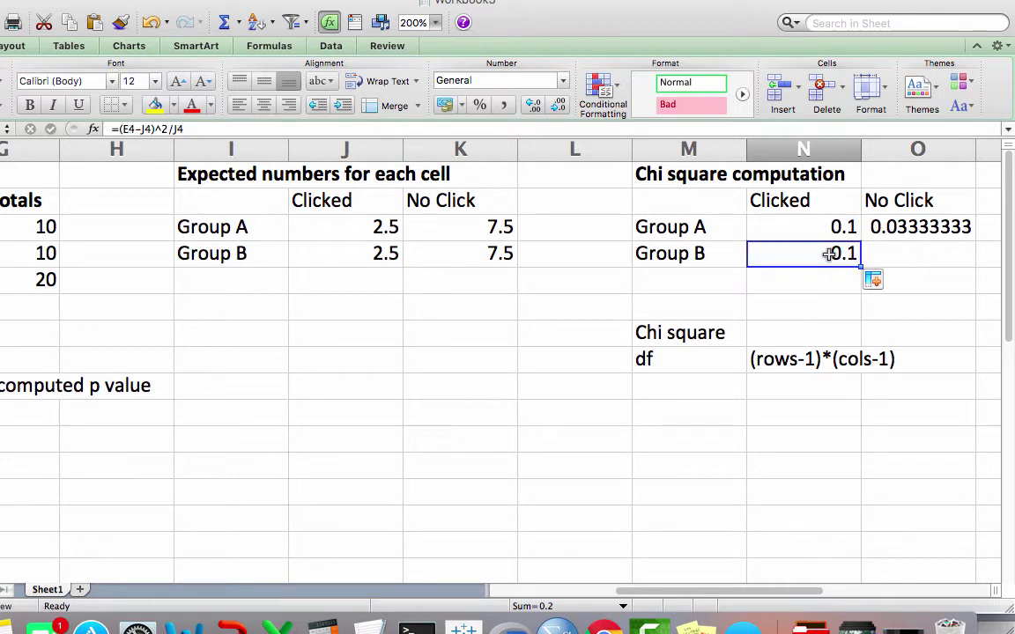
{"action": "left_click", "coordinate": [190, 129]}
{"action": "scroll", "coordinate": [220, 327], "scroll_direction": "left", "scroll_amount": 5}
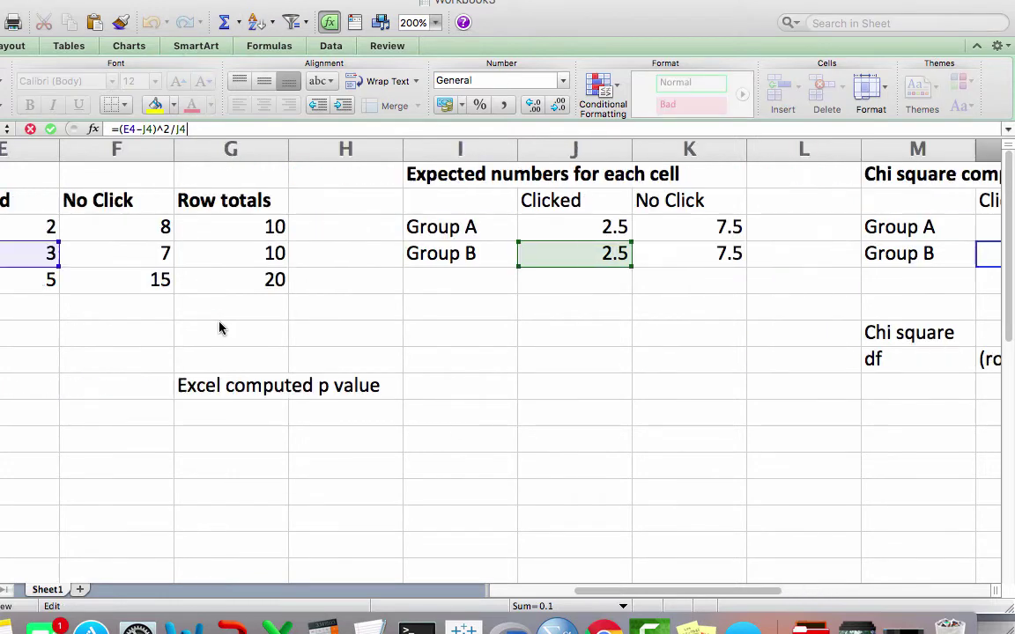
{"action": "scroll", "coordinate": [221, 328], "scroll_direction": "right", "scroll_amount": 5}
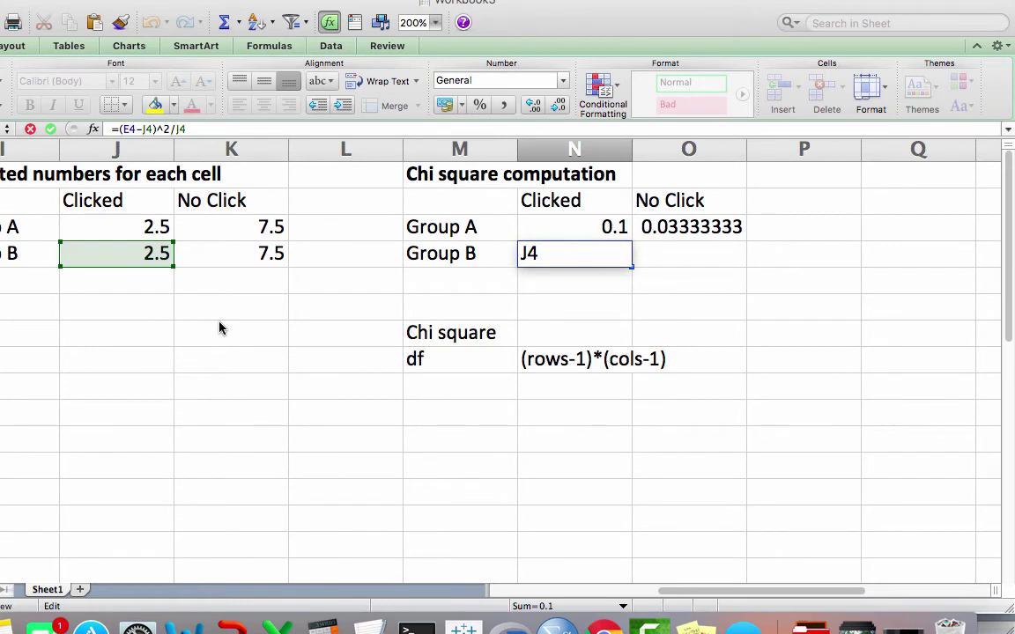
{"action": "key", "text": "Return"}
Step: Fill the Group B Clicked chi square formula across to the Group B No Click cell (O4)
{"action": "key", "text": "Up"}
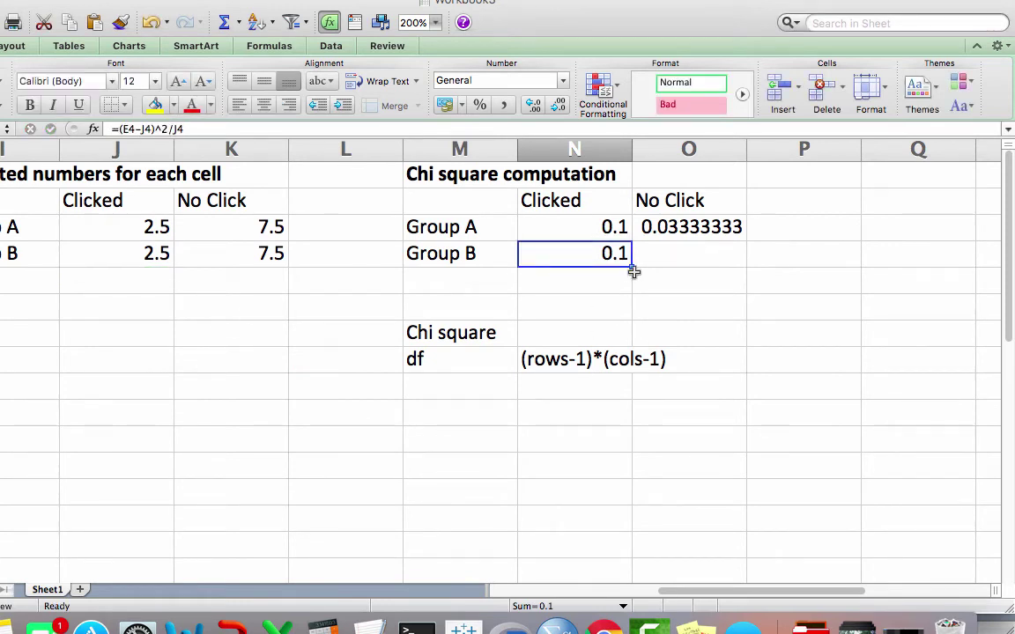
{"action": "left_click_drag", "start_coordinate": [631, 266], "coordinate": [718, 265]}
{"action": "left_click", "coordinate": [696, 256]}
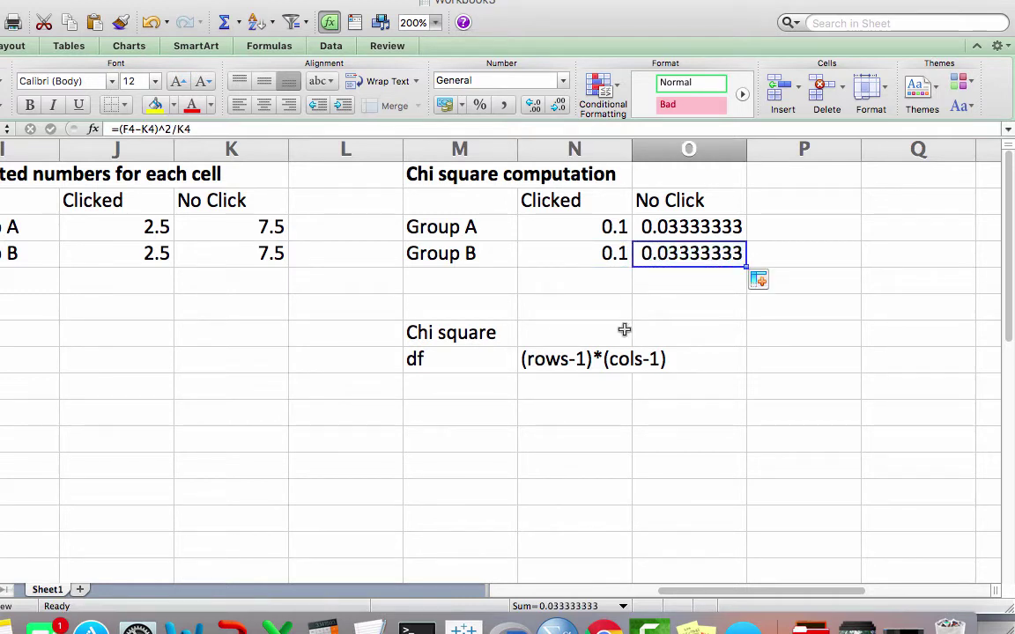
Step: Total the four chi square contributions in the Chi square cell (N7) with =SUM(N3:O4)
{"action": "left_click", "coordinate": [583, 333]}
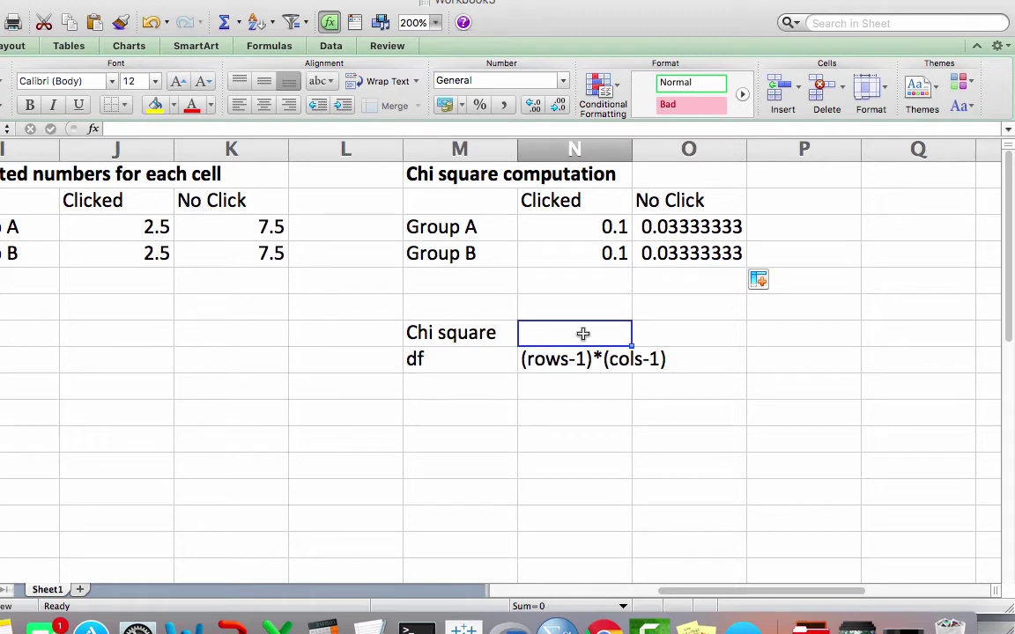
{"action": "type", "text": "="}
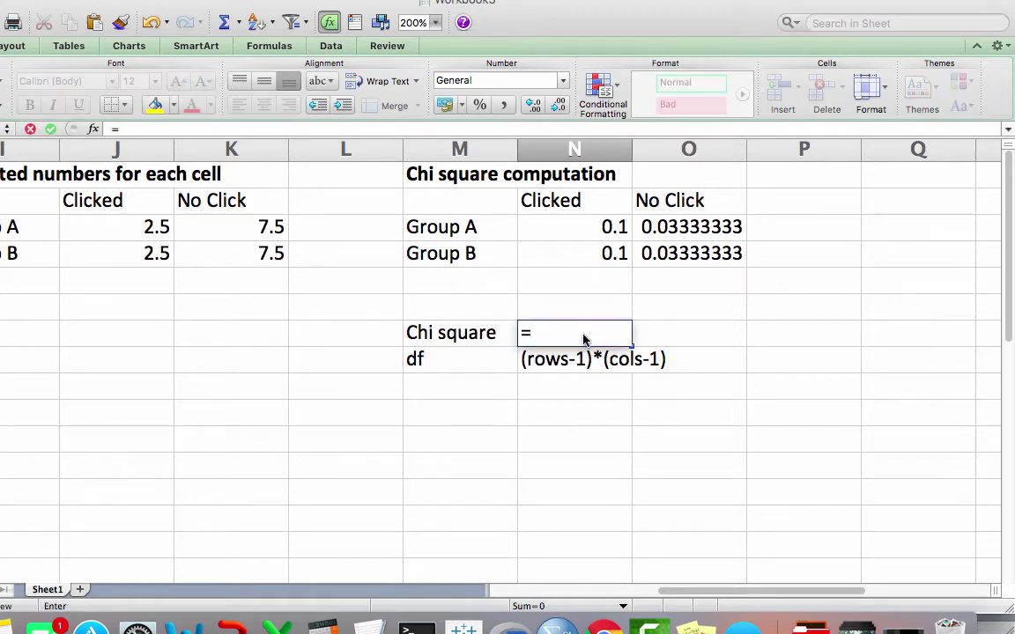
{"action": "type", "text": "sum("}
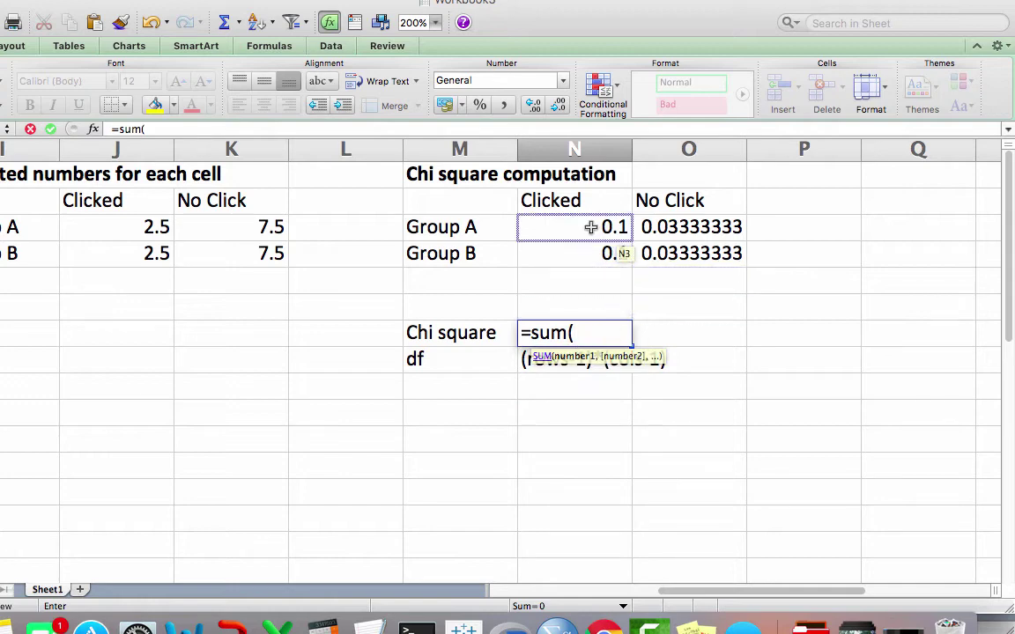
{"action": "left_click", "coordinate": [618, 231]}
{"action": "left_click_drag", "start_coordinate": [618, 231], "coordinate": [647, 253]}
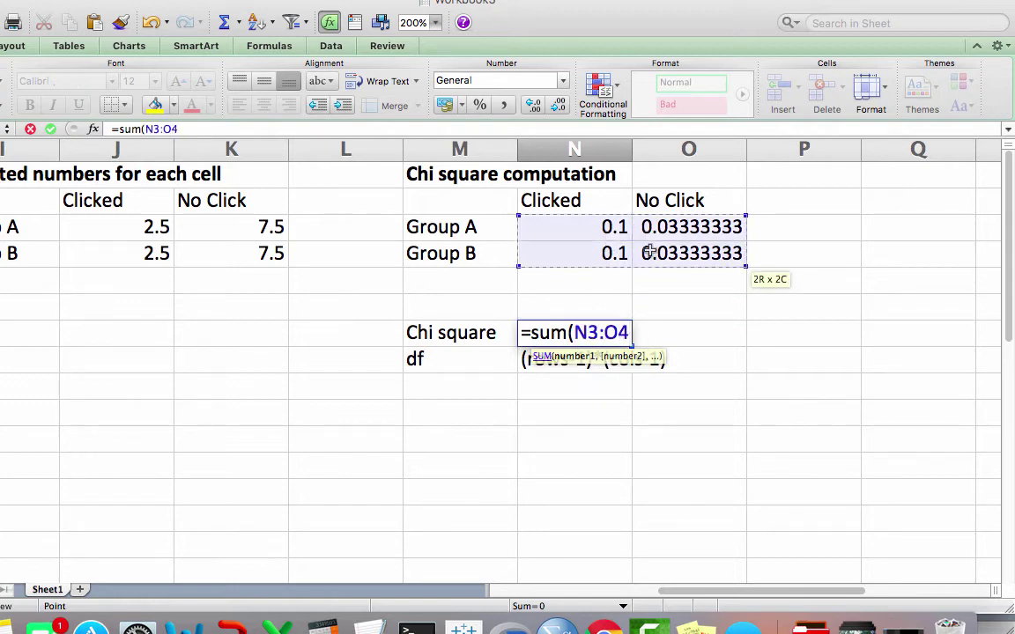
{"action": "type", "text": ")"}
{"action": "key", "text": "Return"}
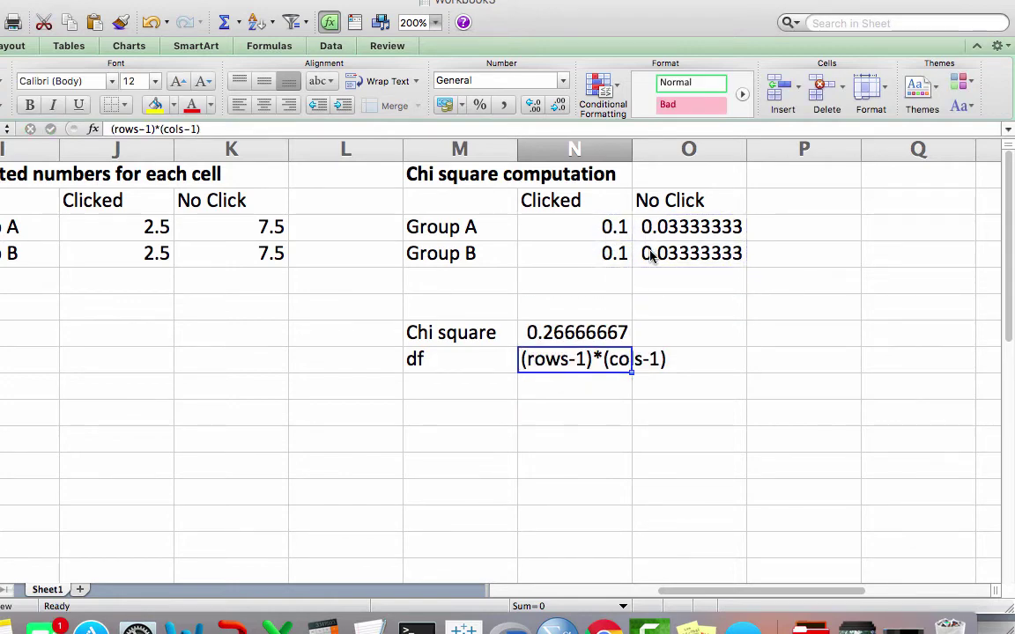
{"action": "key", "text": "Up"}
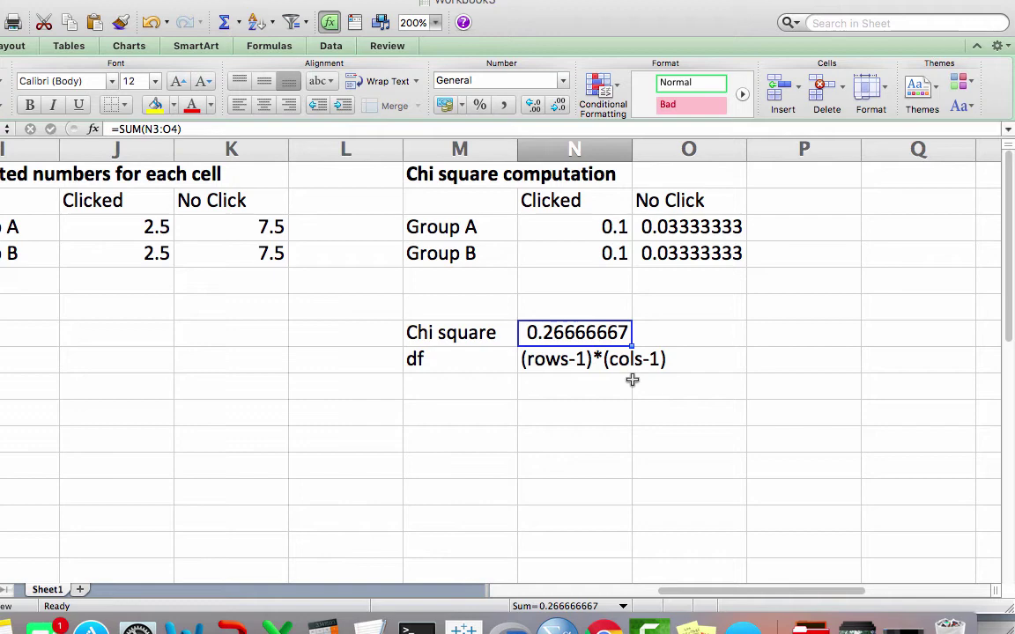
Step: Switch to the Chi-Square Distribution Table in Chrome and examine the critical values in the df 1 row
{"action": "key", "text": "super+Tab"}
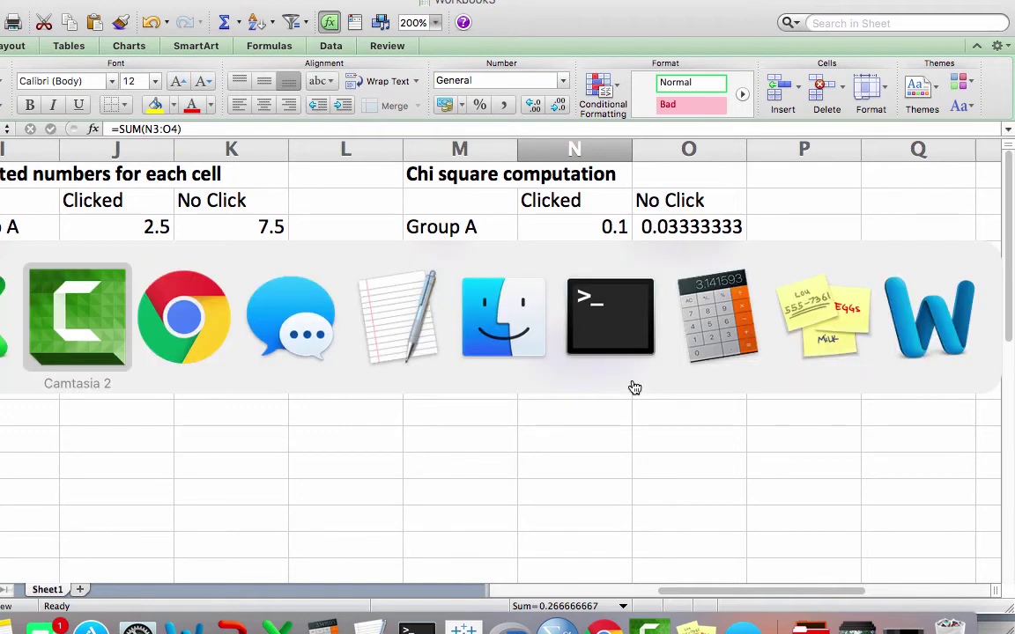
{"action": "key", "text": "super+Tab"}
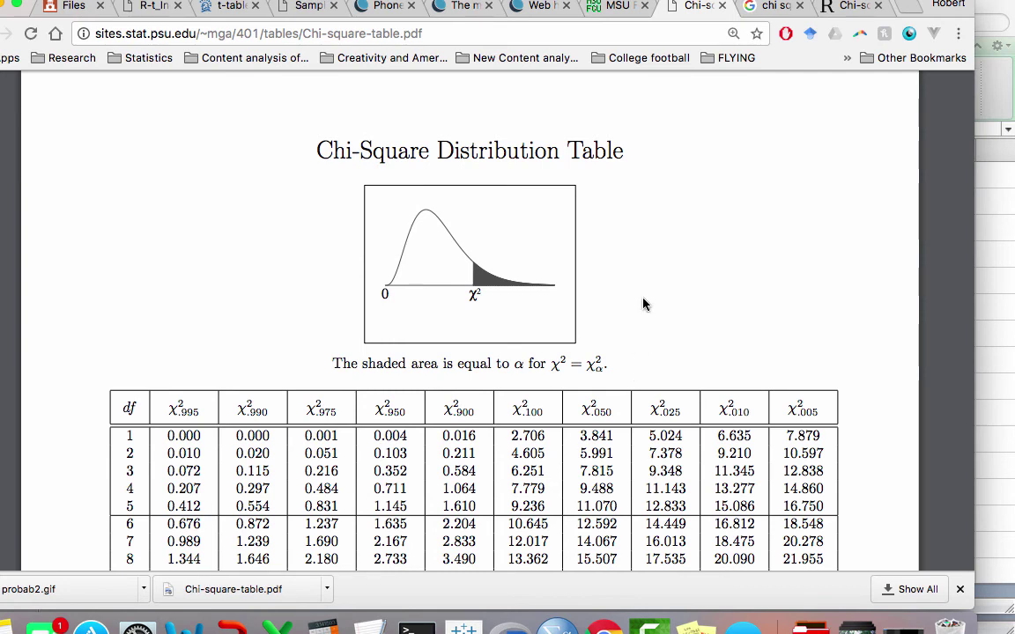
{"action": "scroll", "coordinate": [644, 304], "scroll_direction": "down", "scroll_amount": 5}
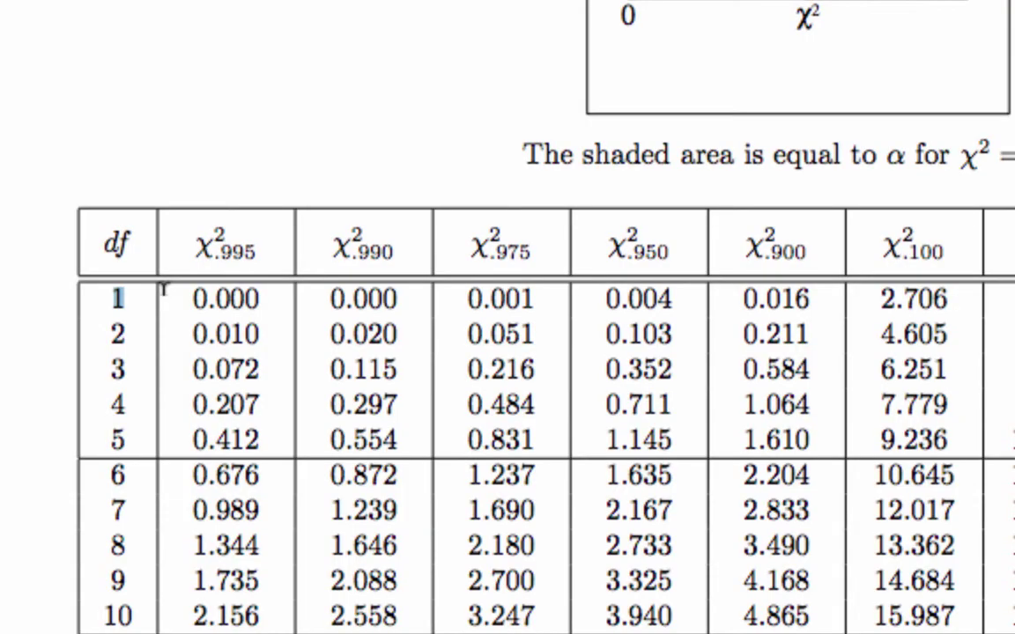
{"action": "left_click_drag", "start_coordinate": [152, 291], "coordinate": [238, 287]}
{"action": "left_click_drag", "start_coordinate": [336, 280], "coordinate": [830, 282]}
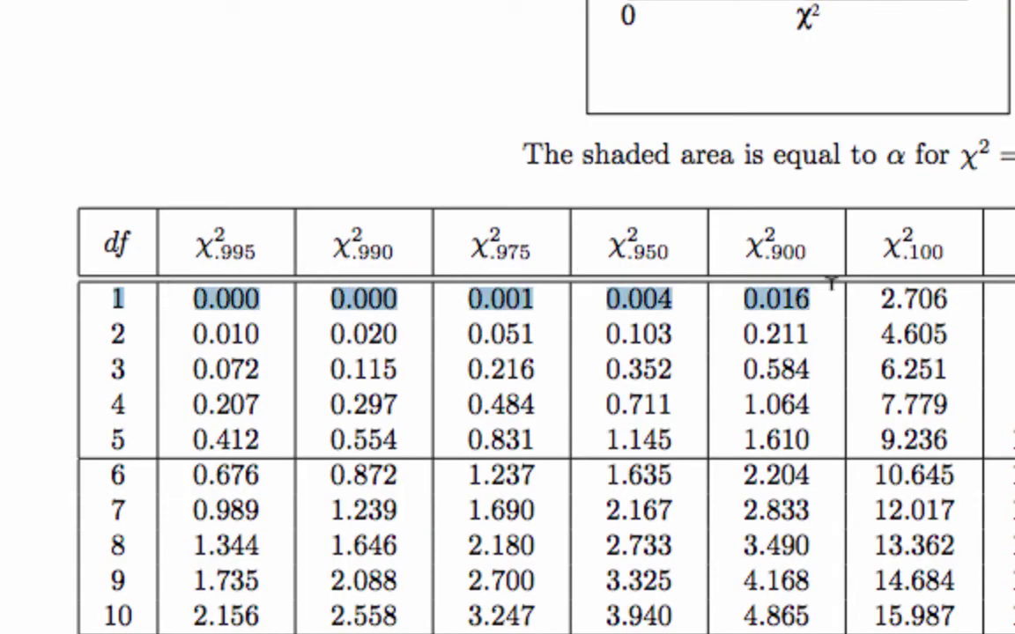
{"action": "left_click", "coordinate": [831, 302]}
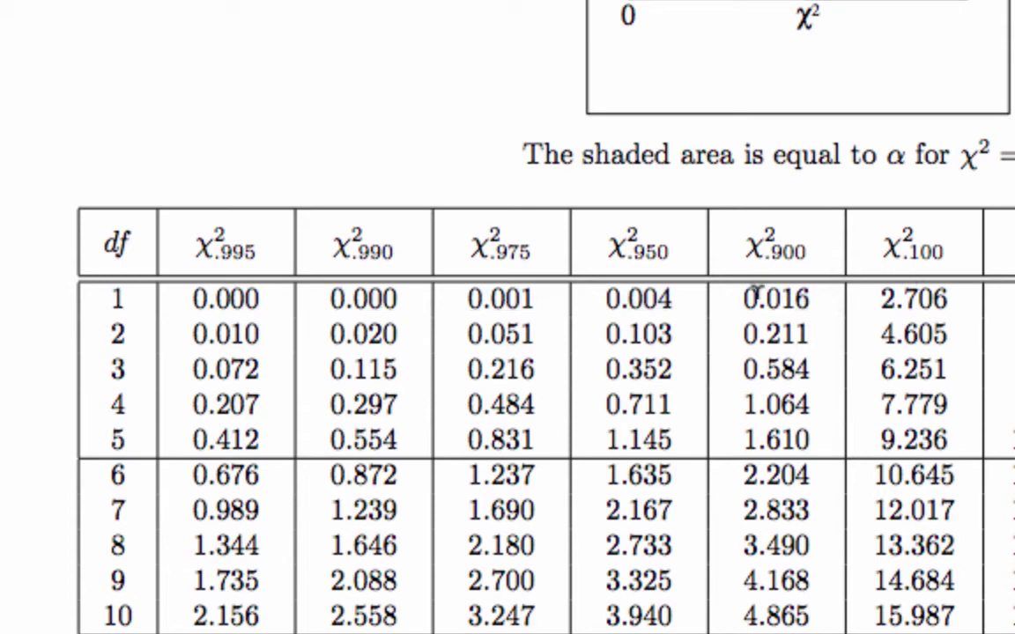